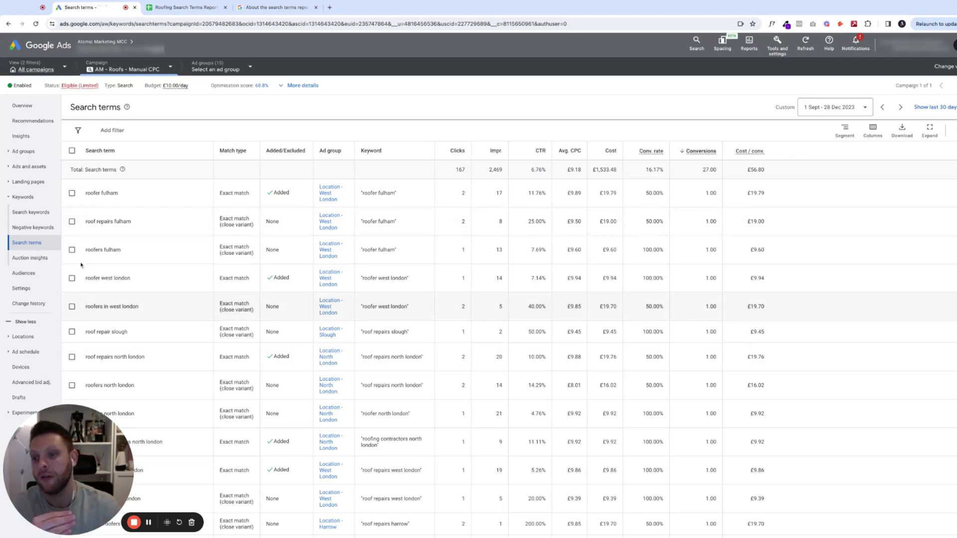
Rank the campaign's ad groups by conversions and open the Location - North London keywords
click(35, 213)
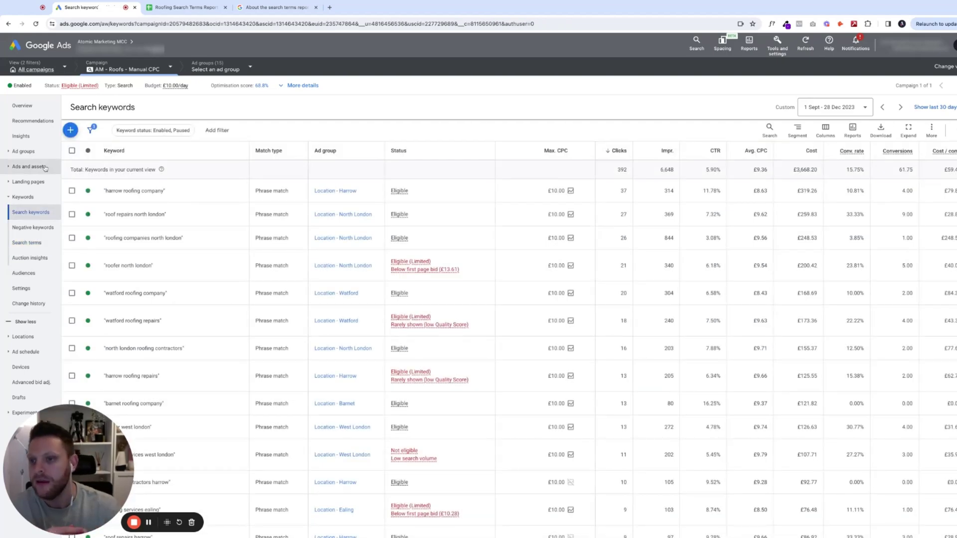
click(39, 152)
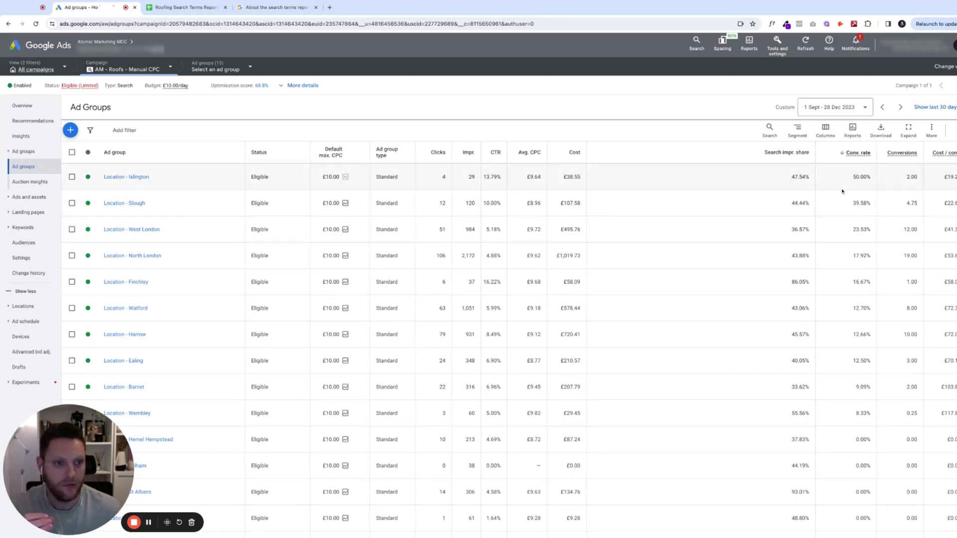
click(883, 151)
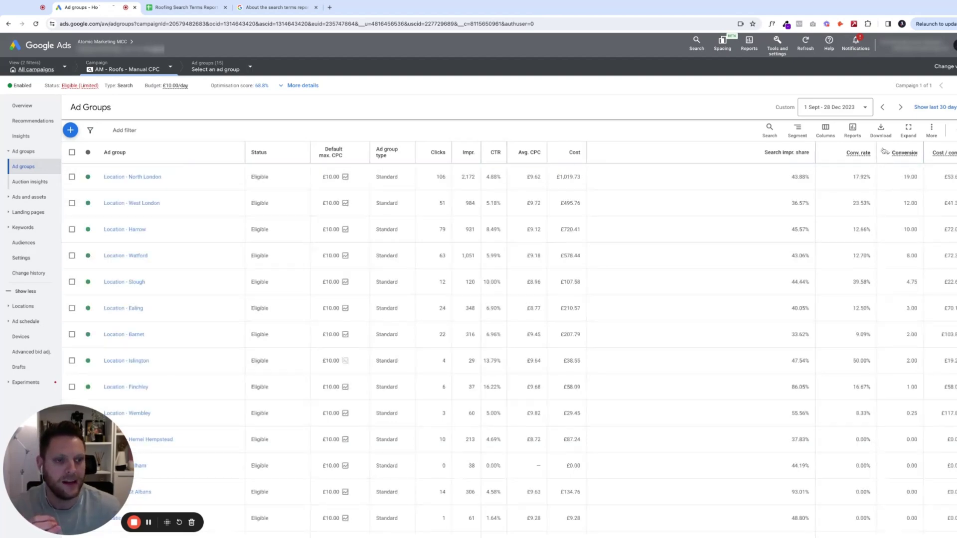
click(144, 179)
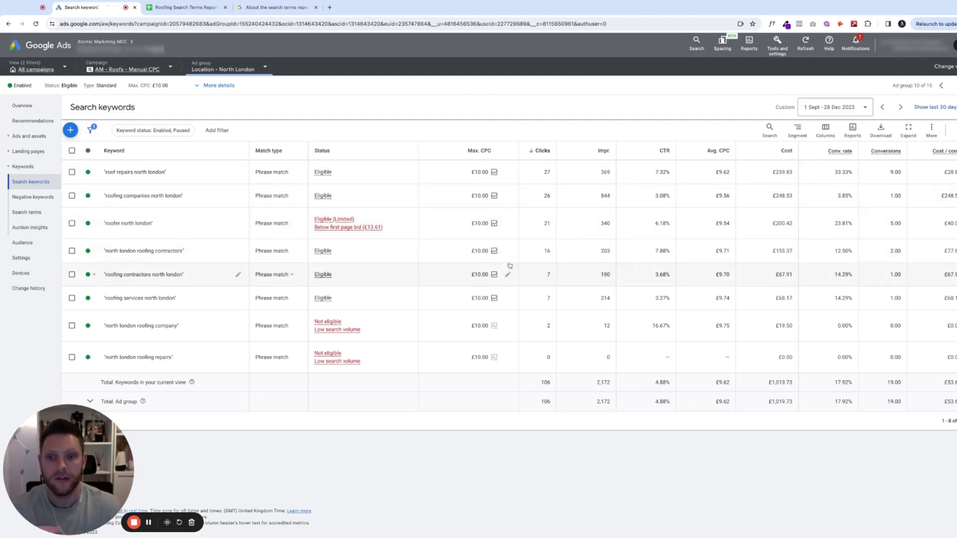
Show the 14 search terms for the roof repairs north london keyword
click(72, 172)
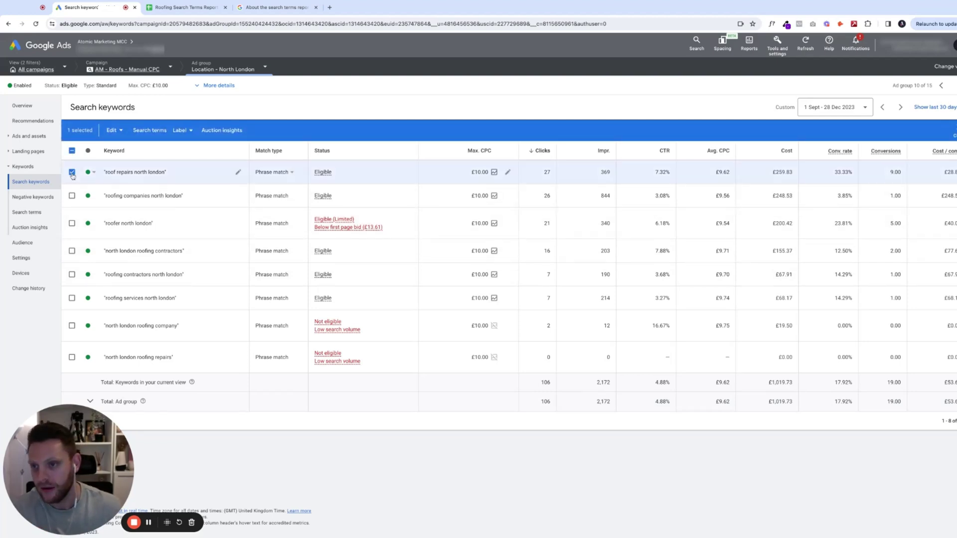
click(152, 131)
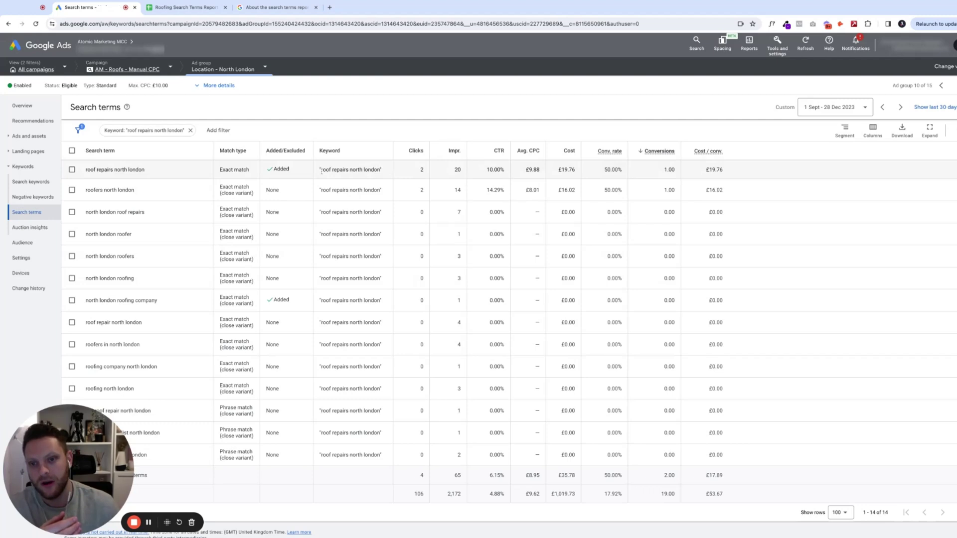
Review the keyword's terms, then clear the Keyword filter to show all the ad group's terms
drag(321, 170, 382, 170)
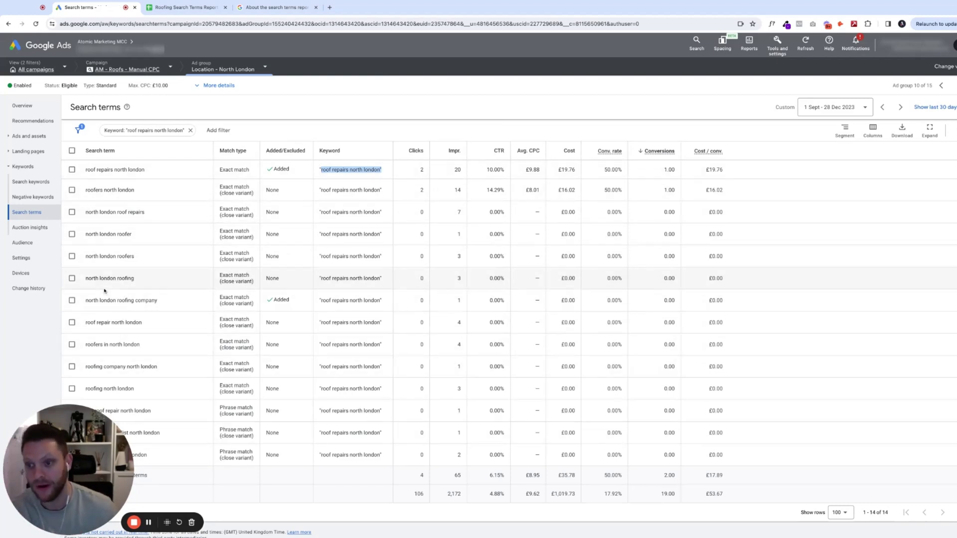
click(93, 265)
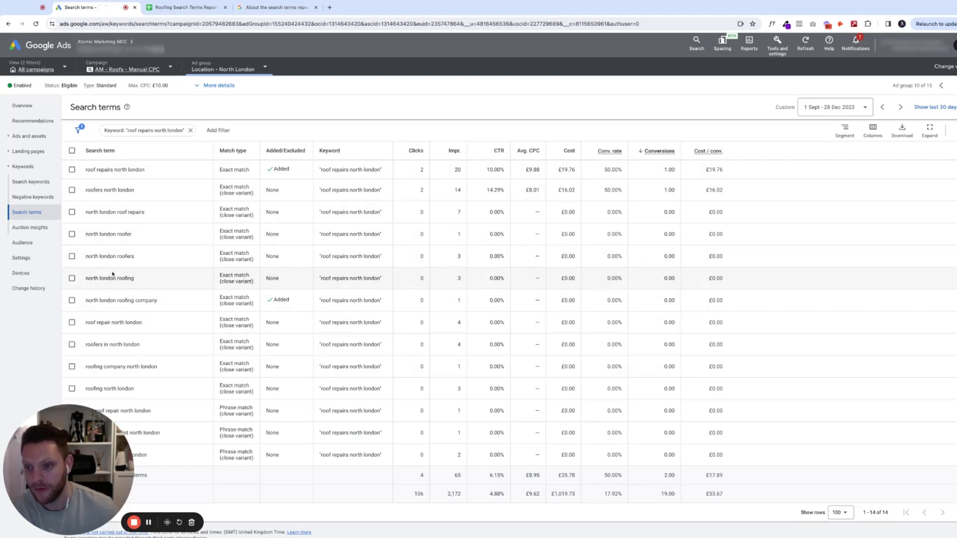
drag(96, 281, 134, 279)
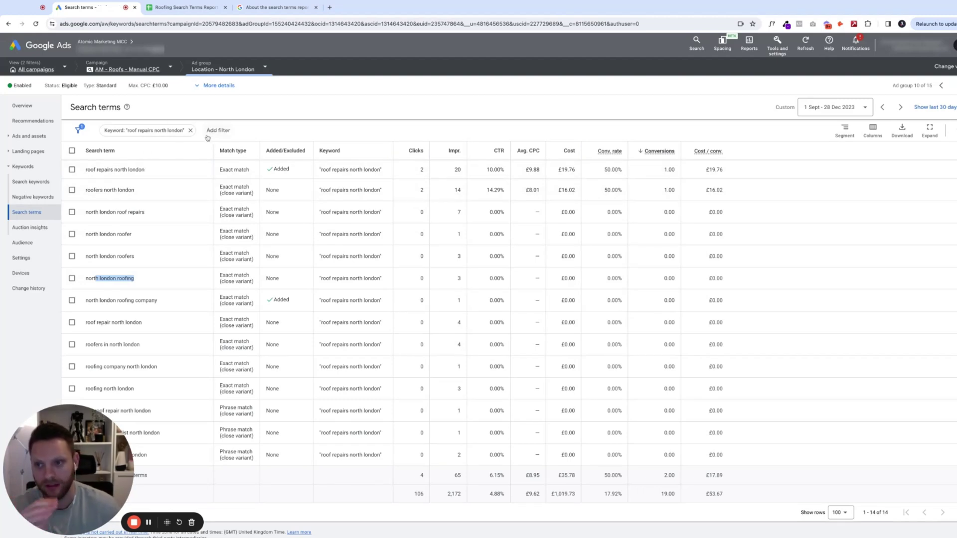
click(190, 130)
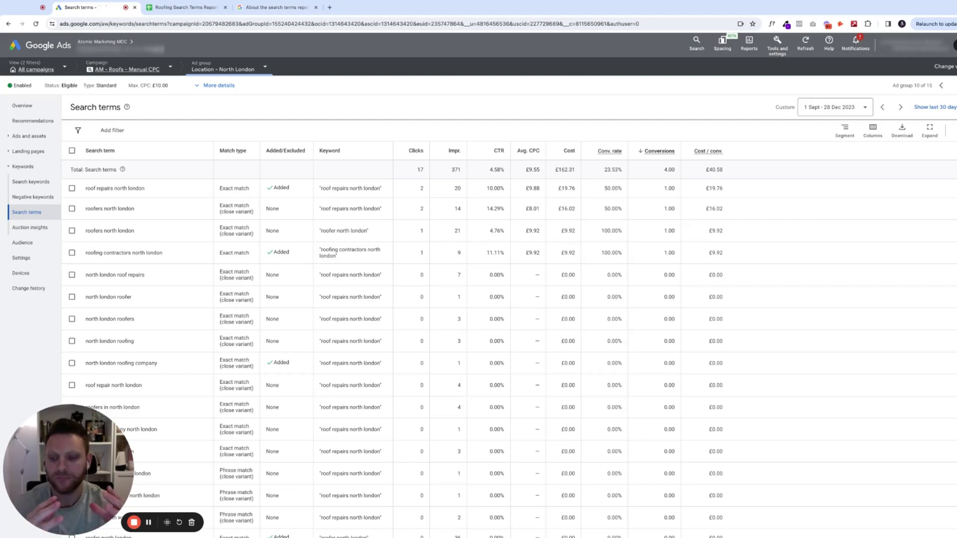
Sort terms by clicks, then cost/conv. descending, and widen to the AM - Roofs - Manual CPC campaign
click(403, 152)
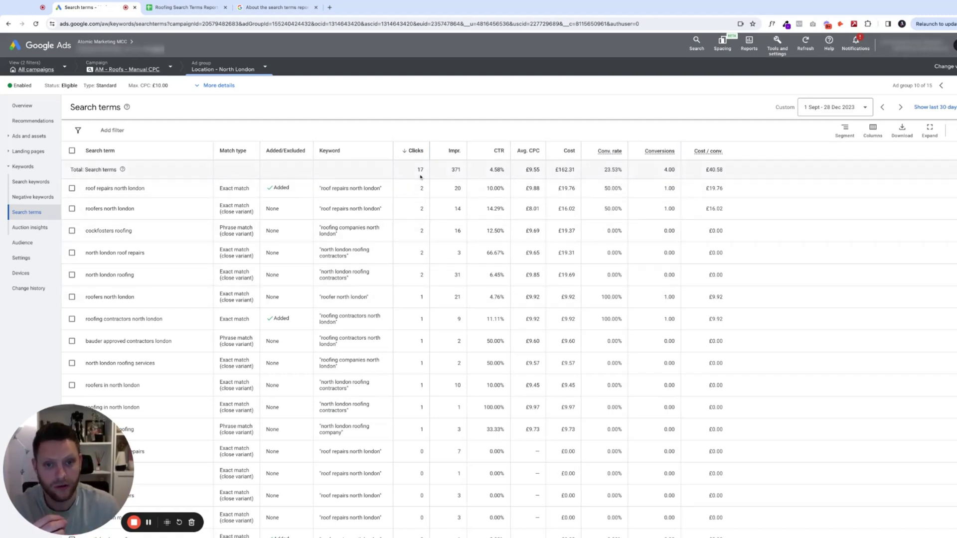
click(689, 154)
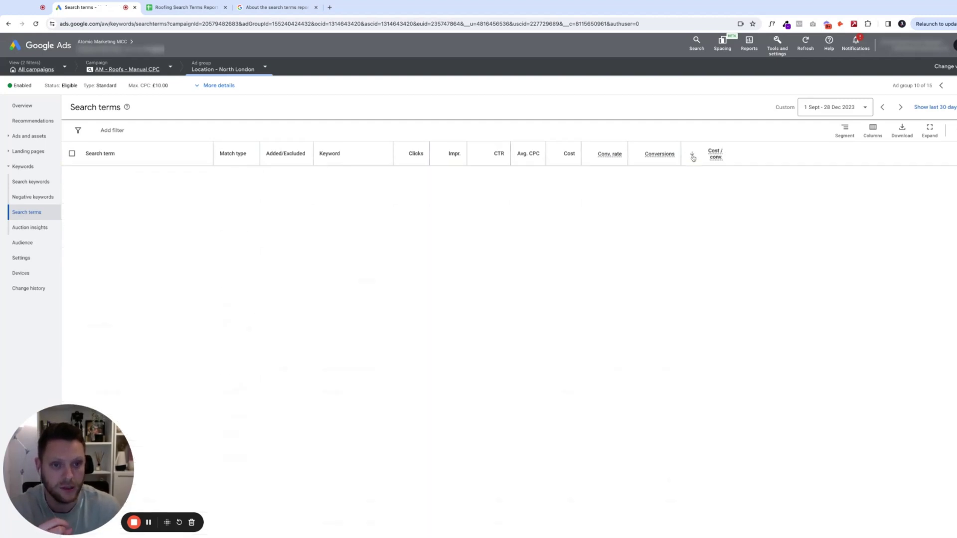
click(694, 155)
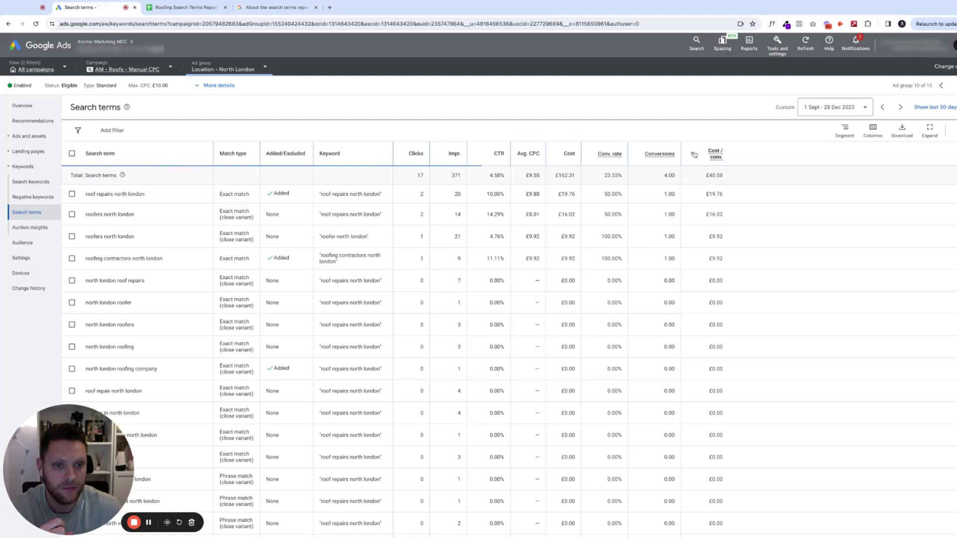
click(694, 154)
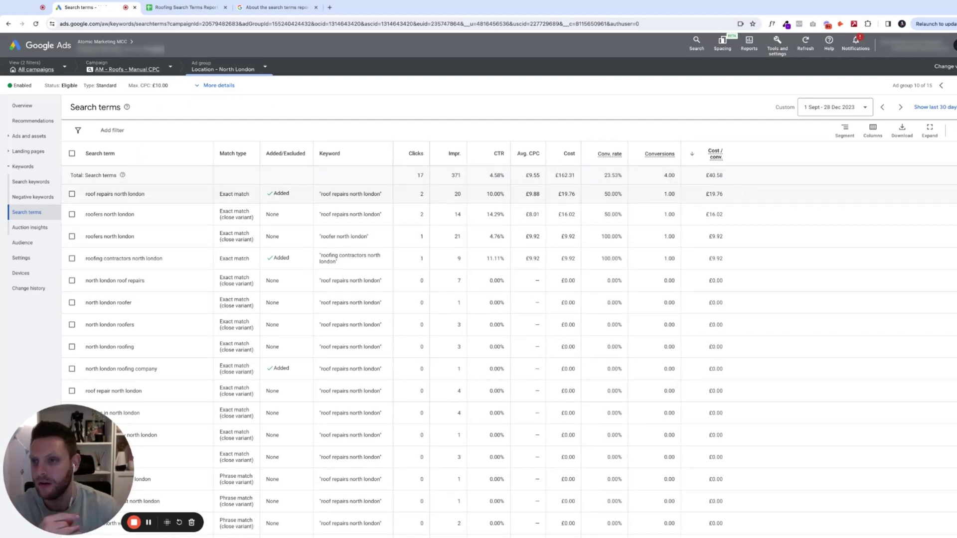
click(146, 70)
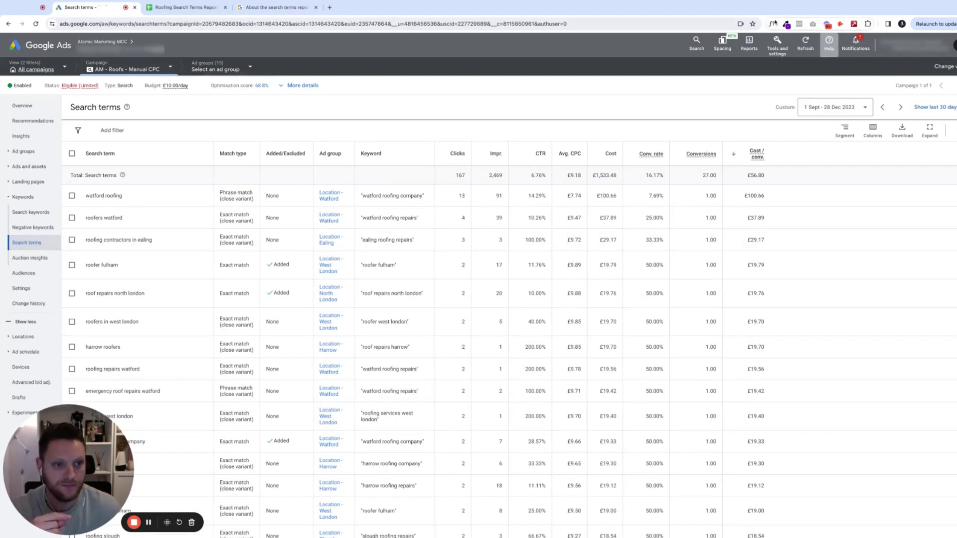
click(733, 155)
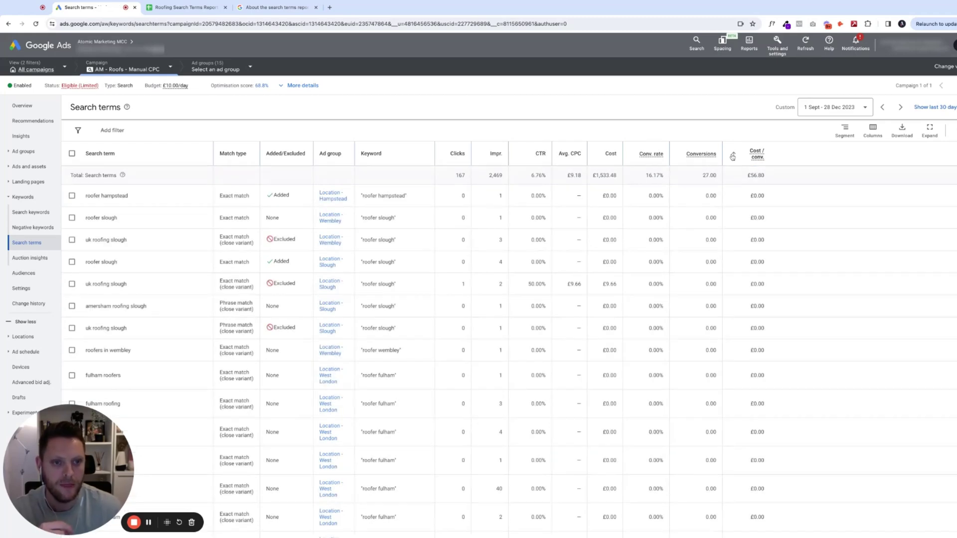
click(733, 156)
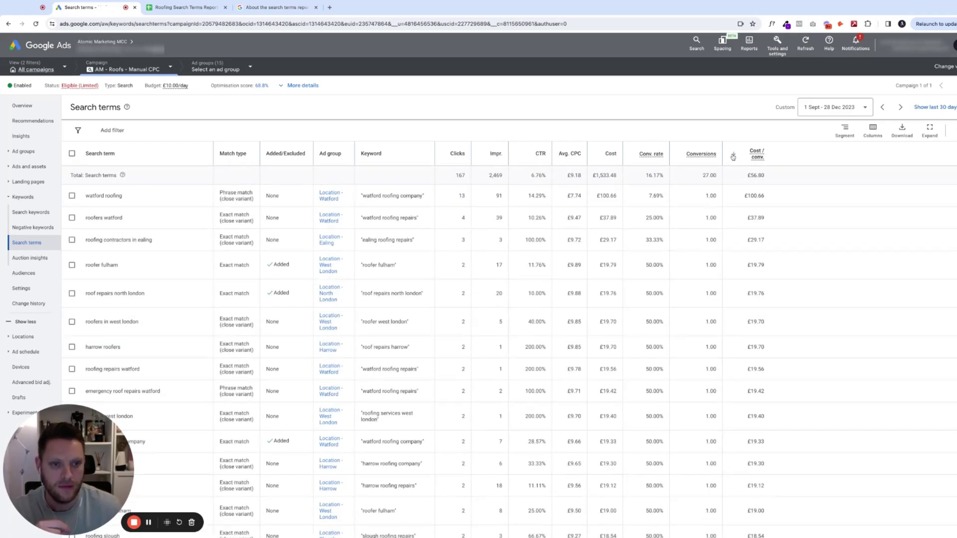
click(733, 156)
click(734, 158)
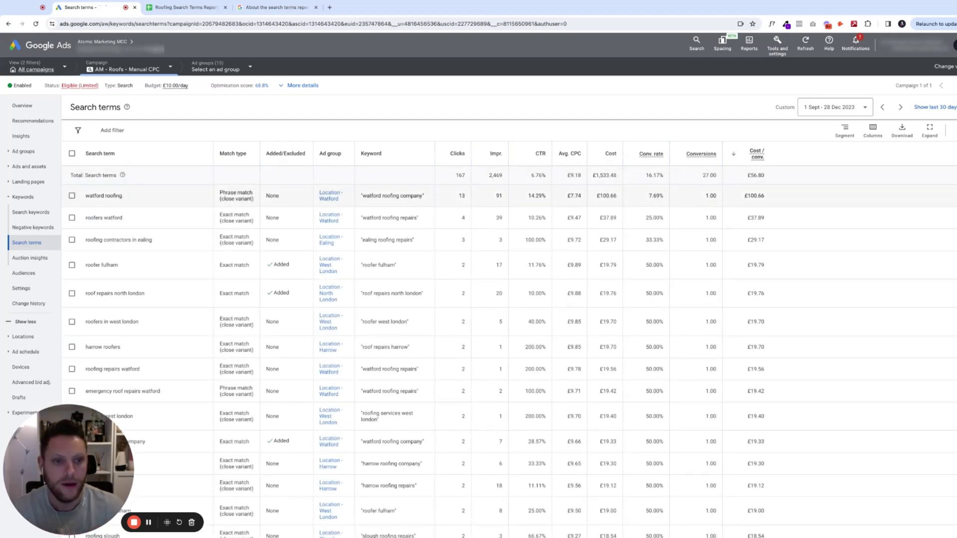
double_click(743, 197)
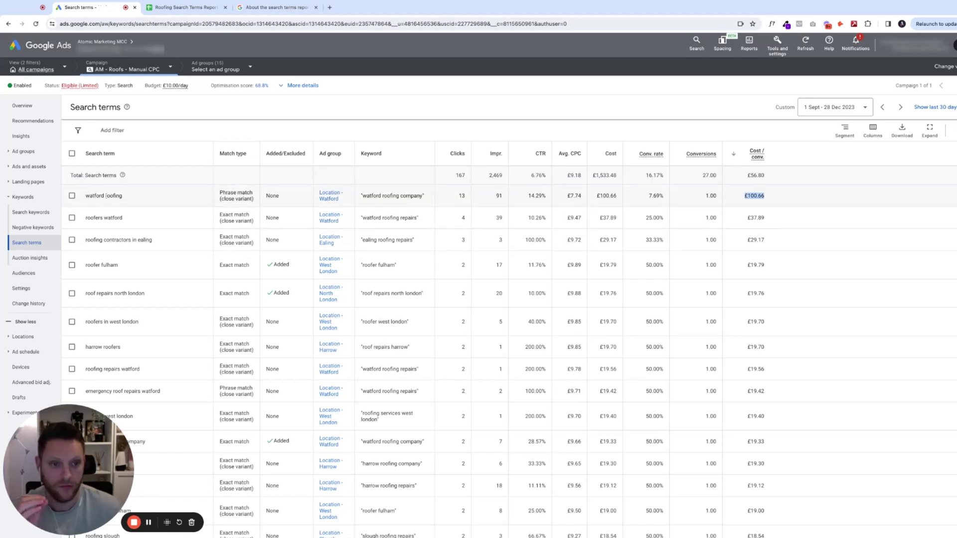
click(87, 218)
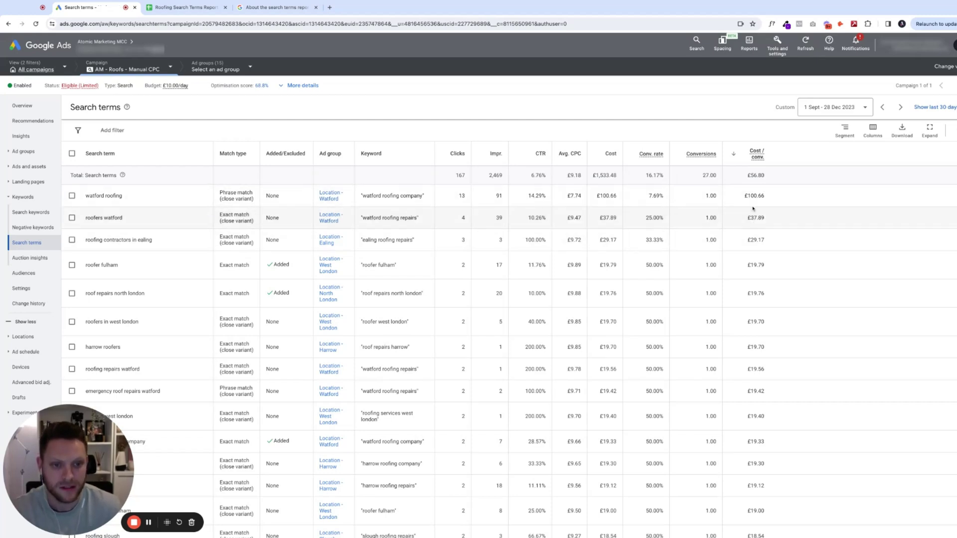
drag(465, 200, 459, 198)
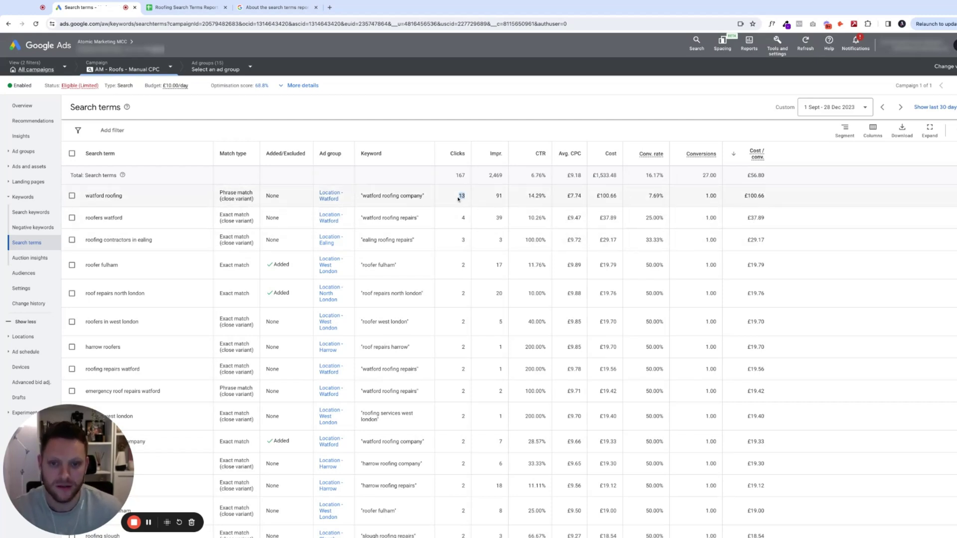
drag(666, 198, 648, 197)
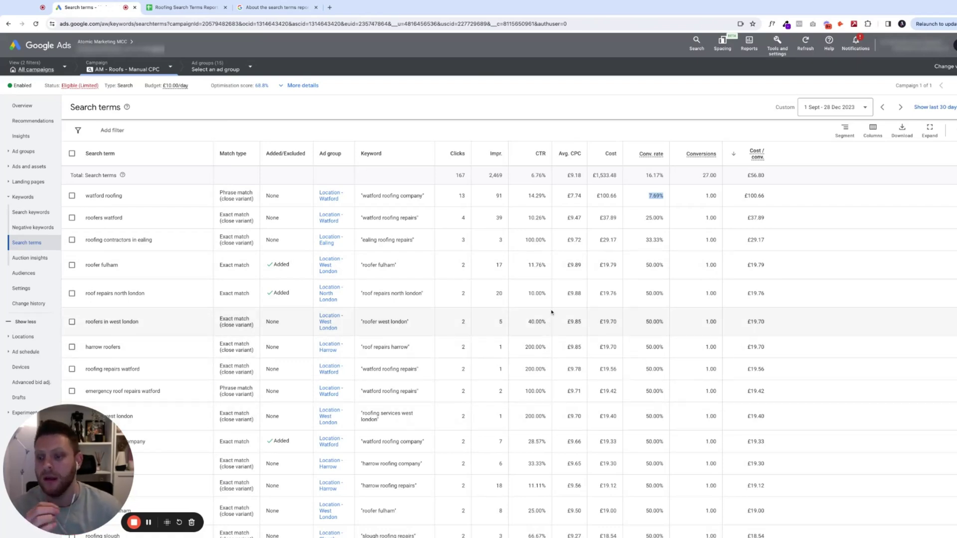
click(86, 196)
triple_click(86, 196)
key(ctrl+c)
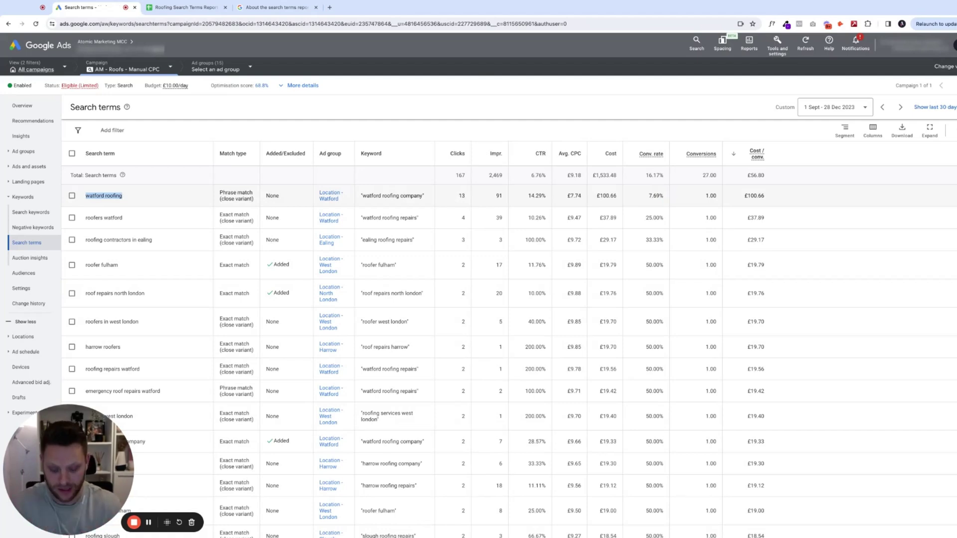
Search Google for watford roofing to check its results and ads, then return to Google Ads
click(329, 7)
key(ctrl+v)
key(Return)
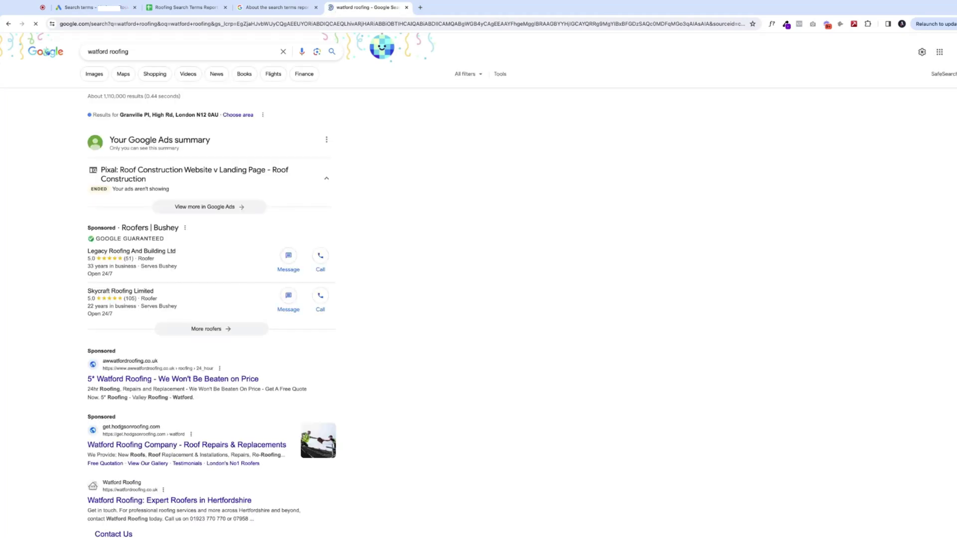
scroll(248, 284, down, 4)
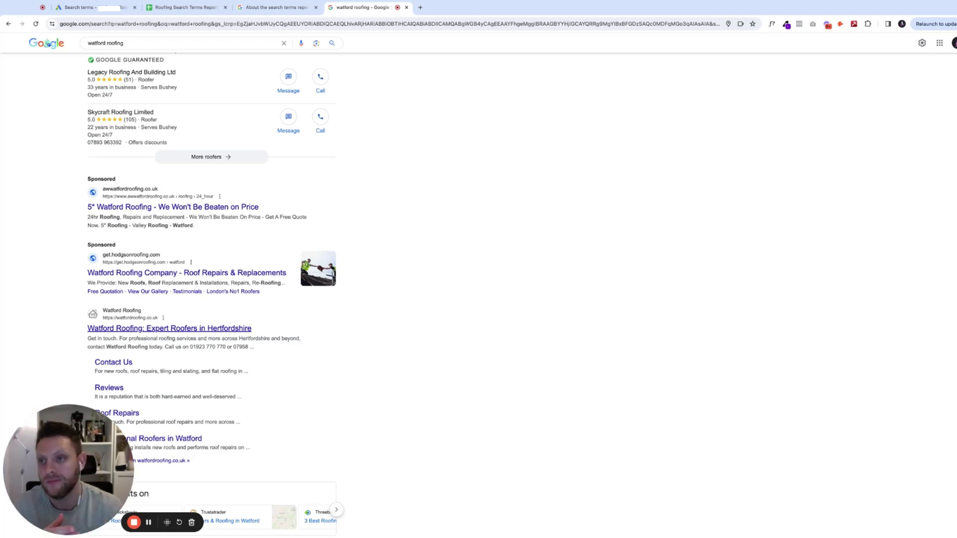
click(117, 8)
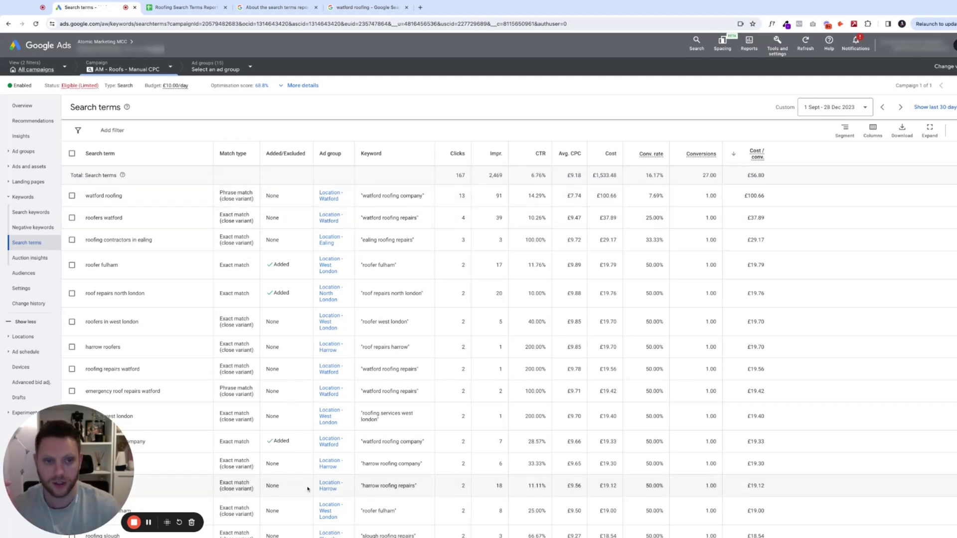
Export the campaign's search terms report to Google Sheets and open the new spreadsheet
click(902, 133)
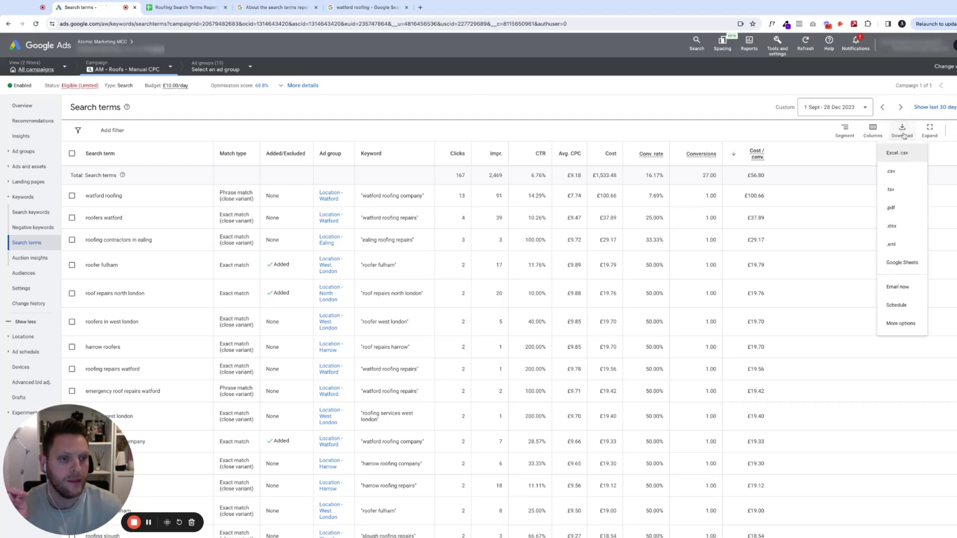
click(898, 264)
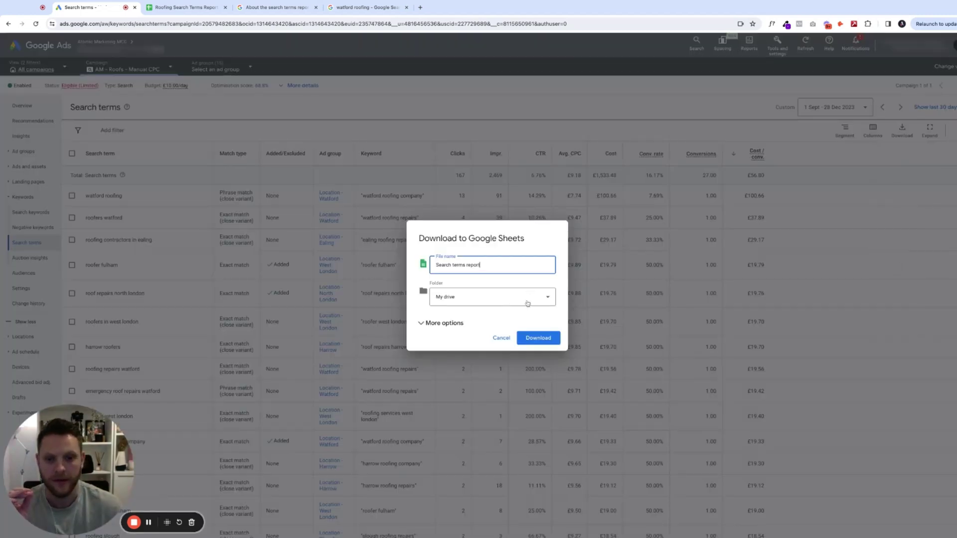
click(550, 338)
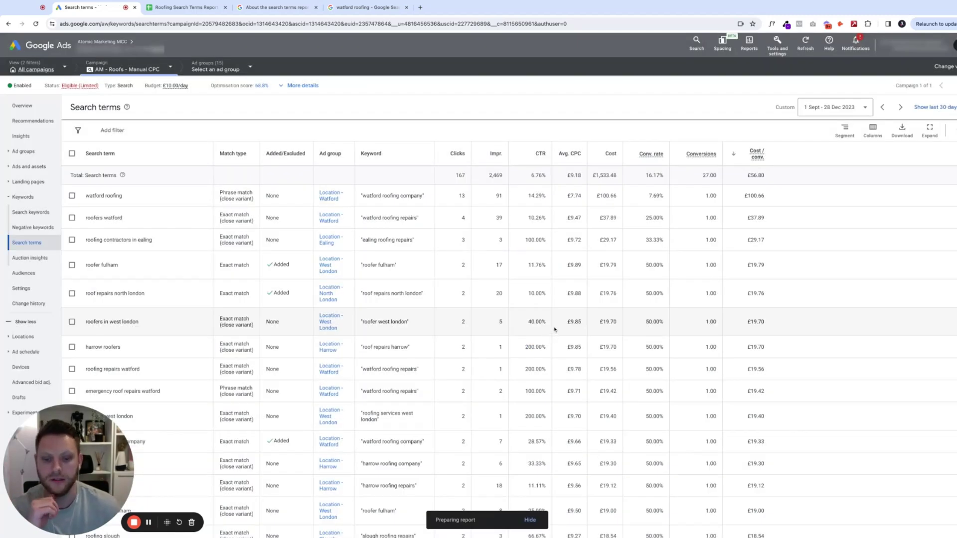
scroll(561, 333, down, 1)
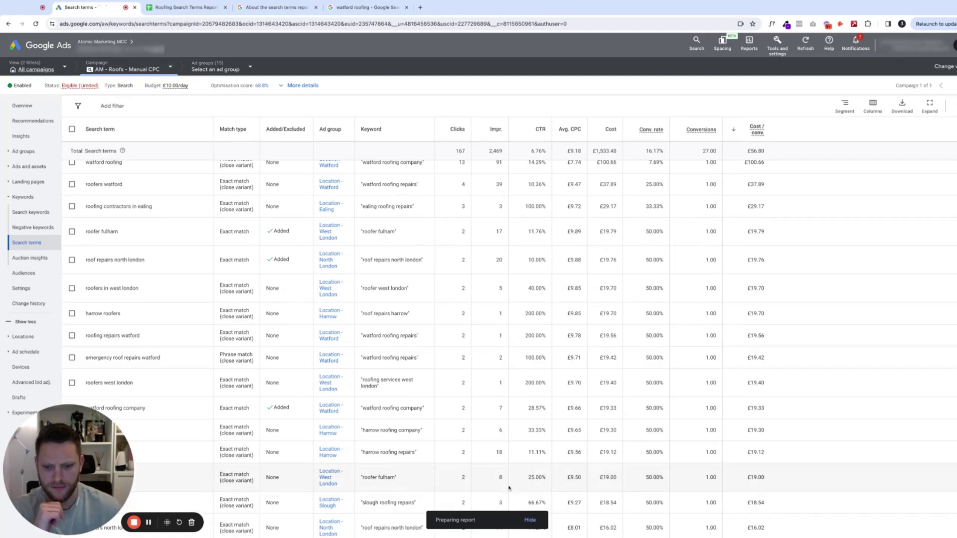
scroll(497, 492, down, 1)
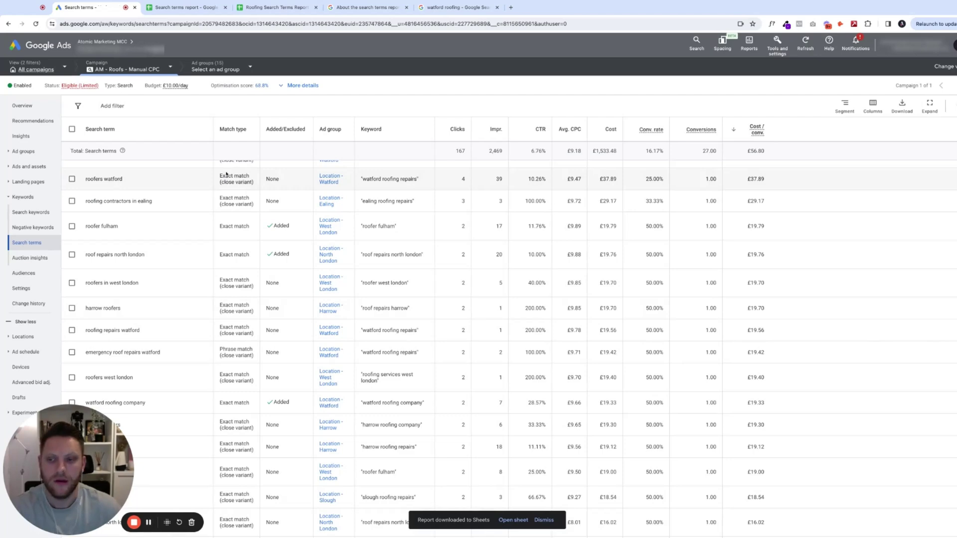
click(181, 7)
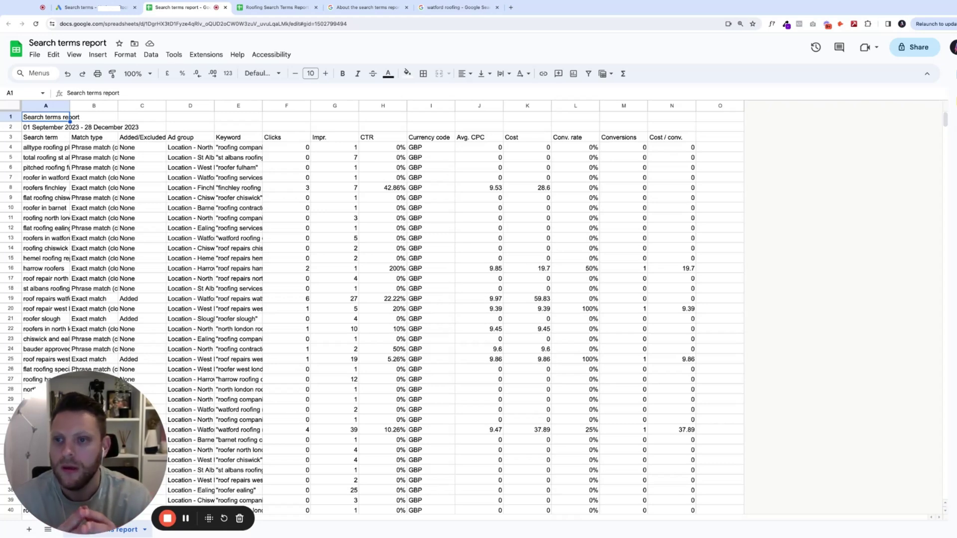
Delete the two title rows at the top of the report
shift+click(15, 128)
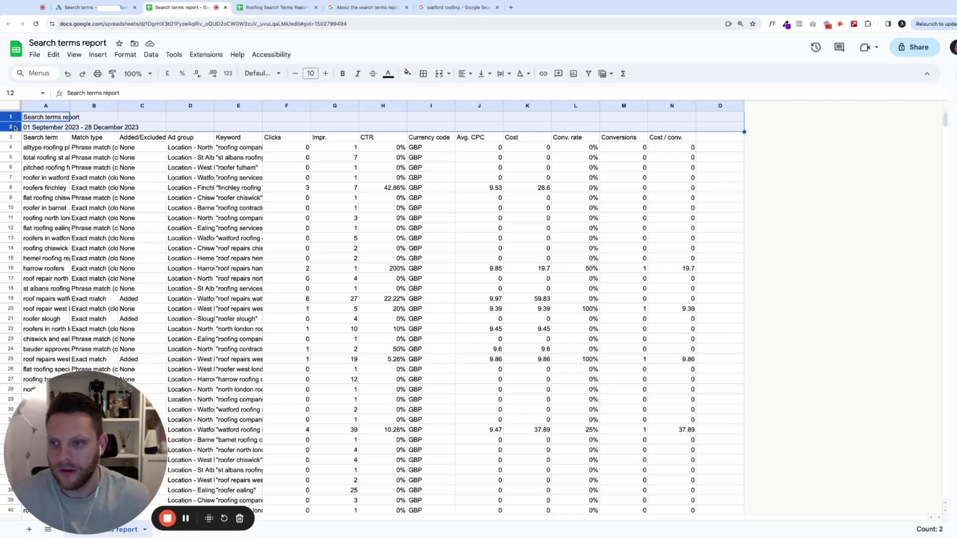
key(Delete)
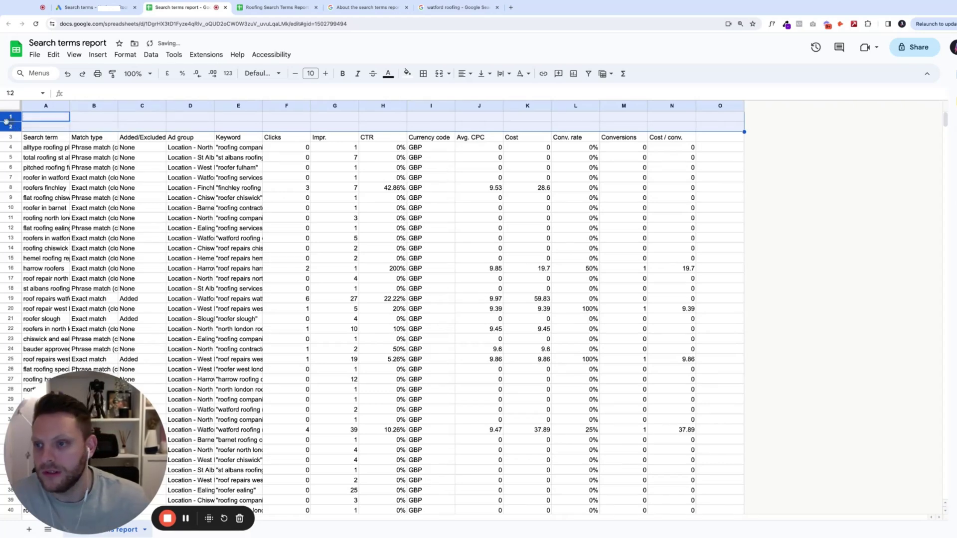
right_click(8, 125)
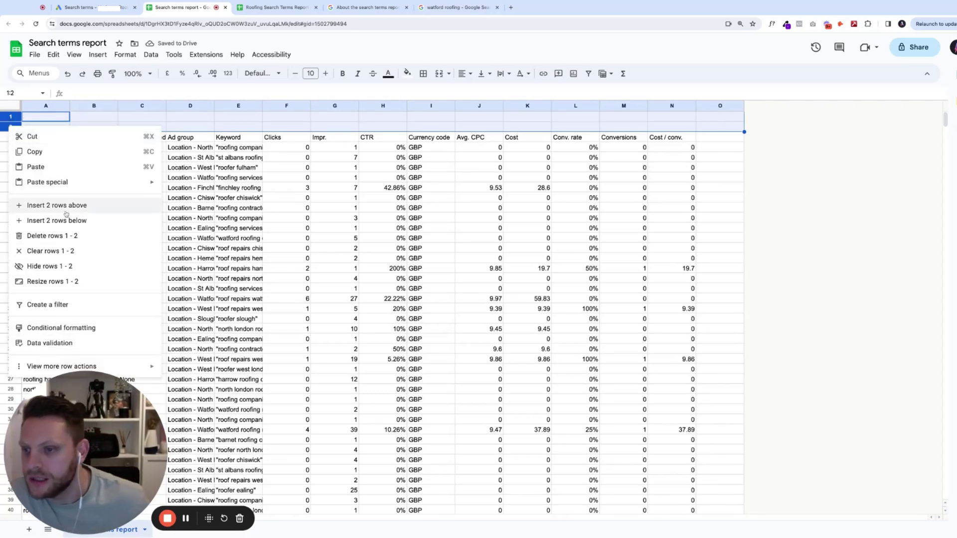
click(52, 236)
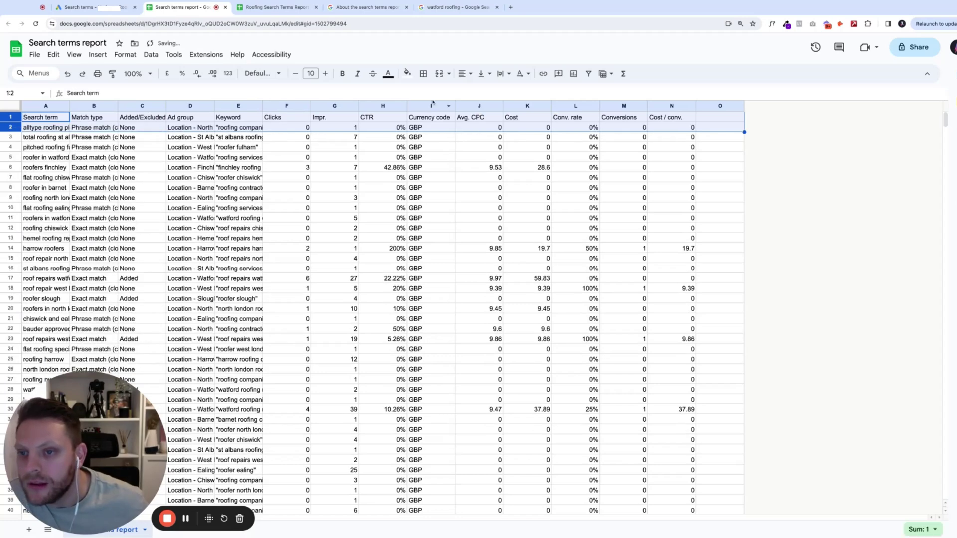
click(83, 139)
Add a filter to the header row and sort terms by Clicks, highest first
click(10, 116)
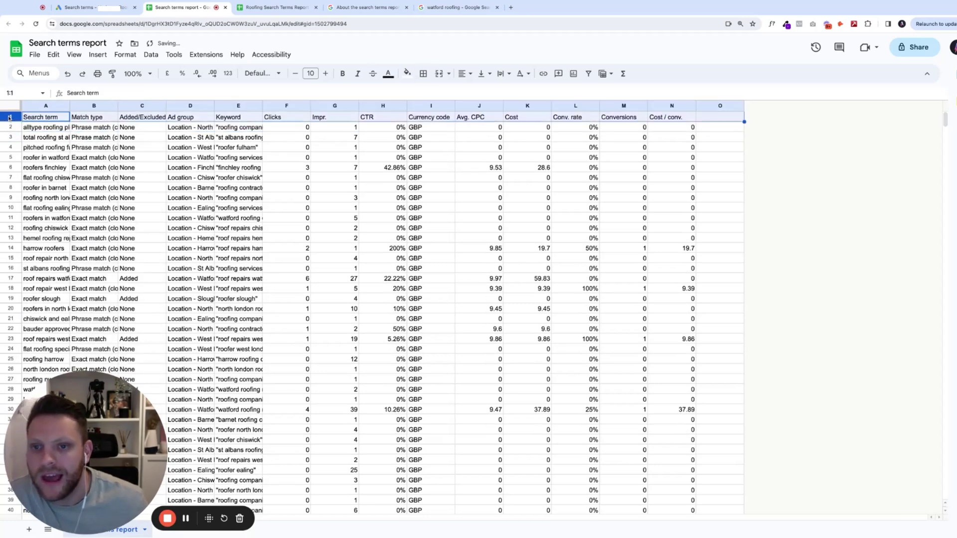
click(588, 74)
click(719, 188)
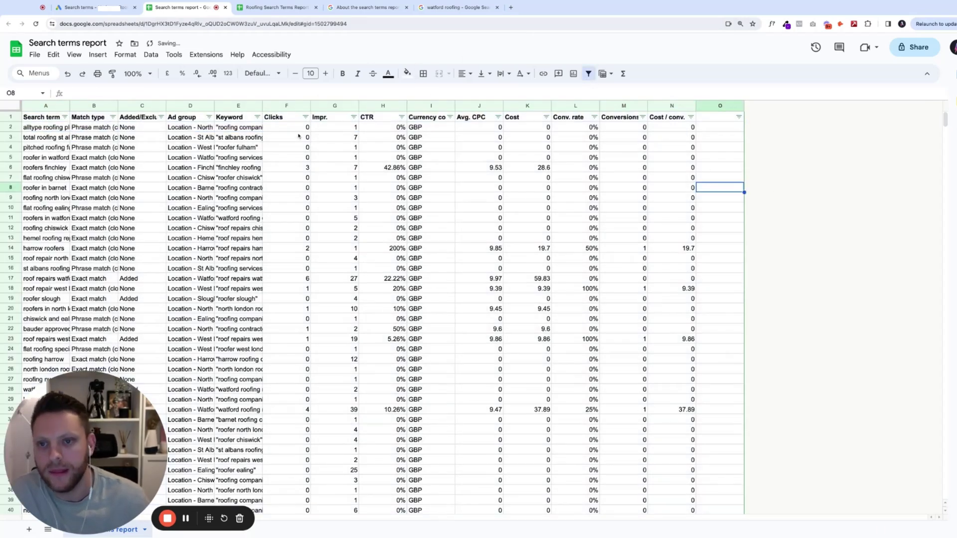
click(305, 117)
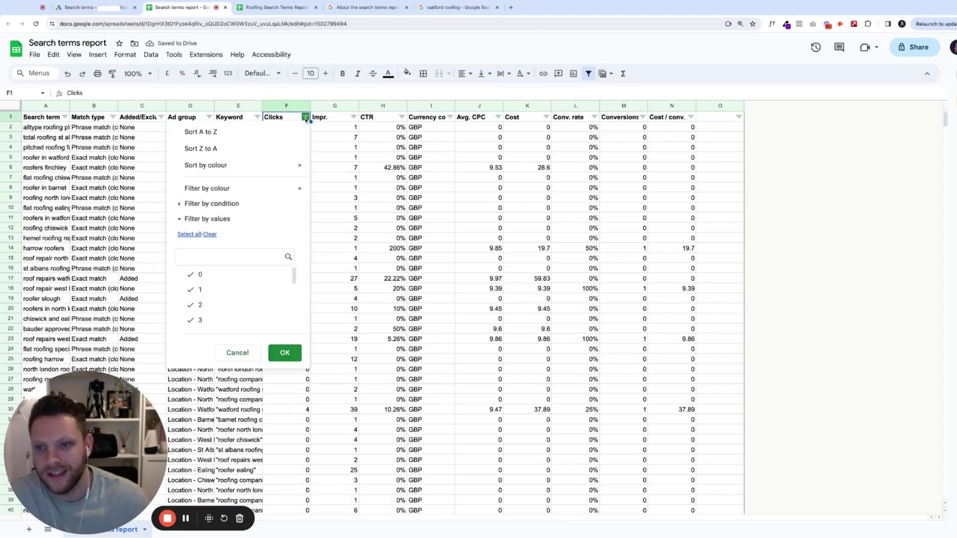
click(246, 147)
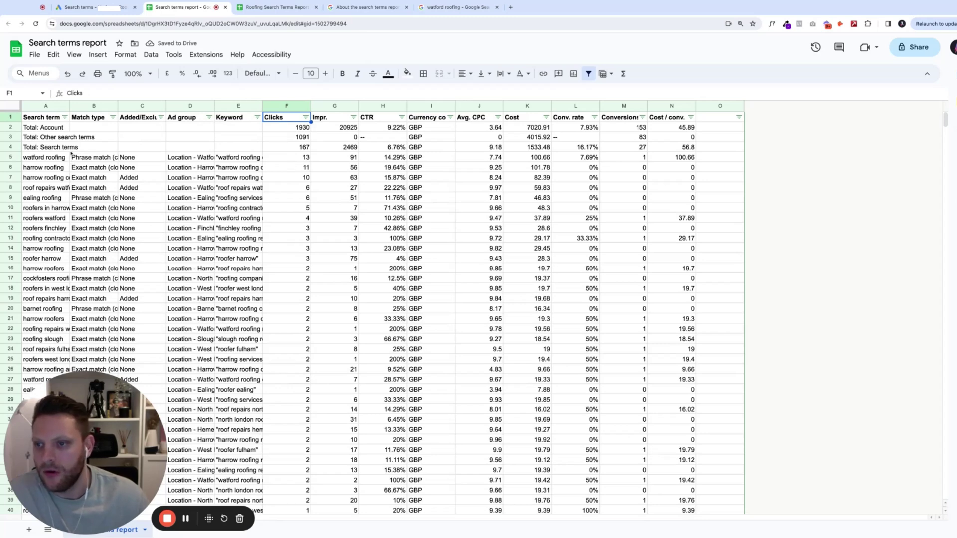
Widen the Search term column to show full terms and select the Clicks values
drag(70, 106, 121, 106)
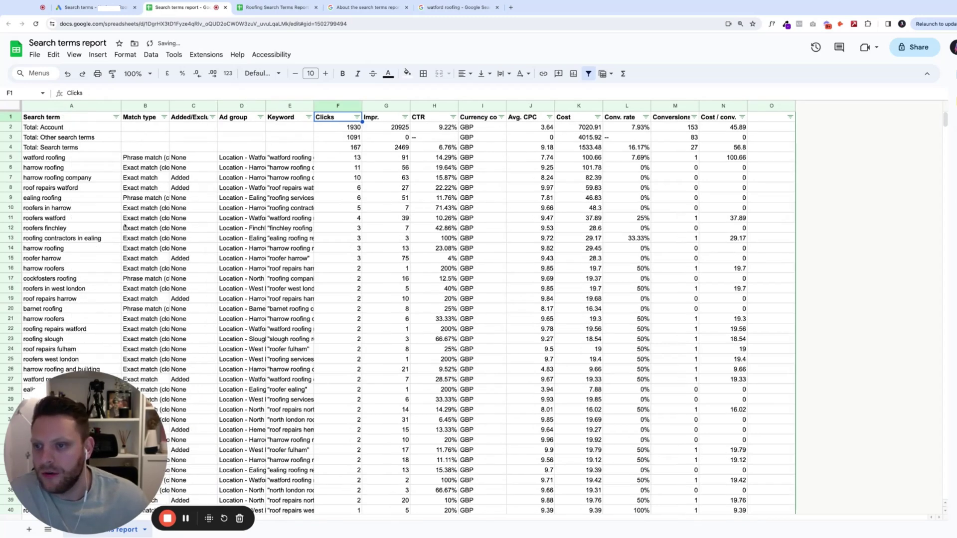
click(343, 157)
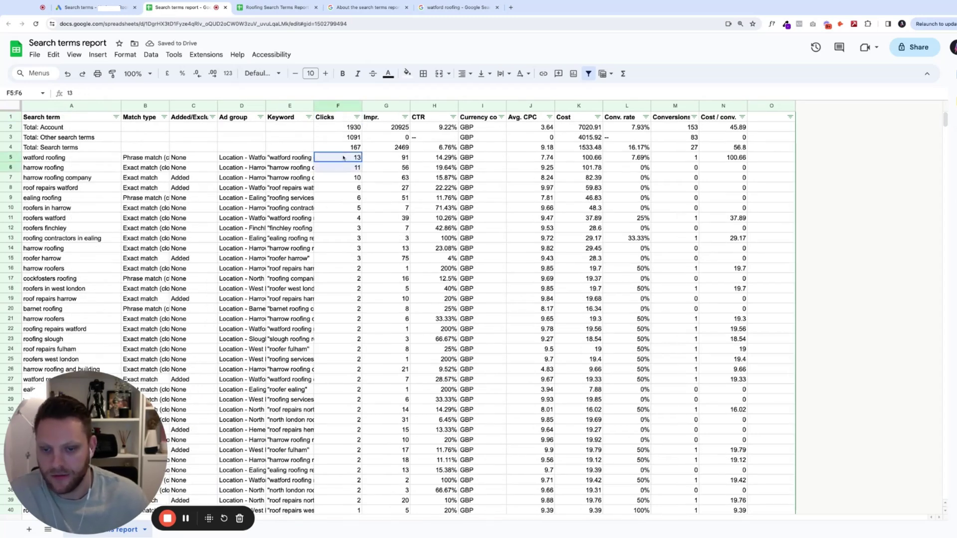
key(shift+Down)
key(shift+Down)
key(shift+Down)
key(shift+Down)
key(shift+Down)
key(shift+Down)
key(shift+Down)
key(shift+Down)
key(shift+Down)
key(shift+Down)
key(shift+Down)
key(shift+Down)
key(shift+Down)
key(shift+Down)
key(shift+Down)
key(shift+Down)
key(shift+Down)
key(shift+Down)
key(shift+Down)
key(shift+Down)
key(shift+Down)
key(shift+Down)
key(shift+Down)
key(shift+Down)
key(shift+Down)
key(shift+Down)
key(shift+Down)
key(shift+Down)
key(shift+Down)
key(shift+Down)
key(shift+Down)
key(shift+Down)
key(shift+Down)
key(shift+Down)
key(shift+Down)
key(shift+Down)
key(shift+Down)
key(shift+Down)
key(shift+Down)
key(shift+Down)
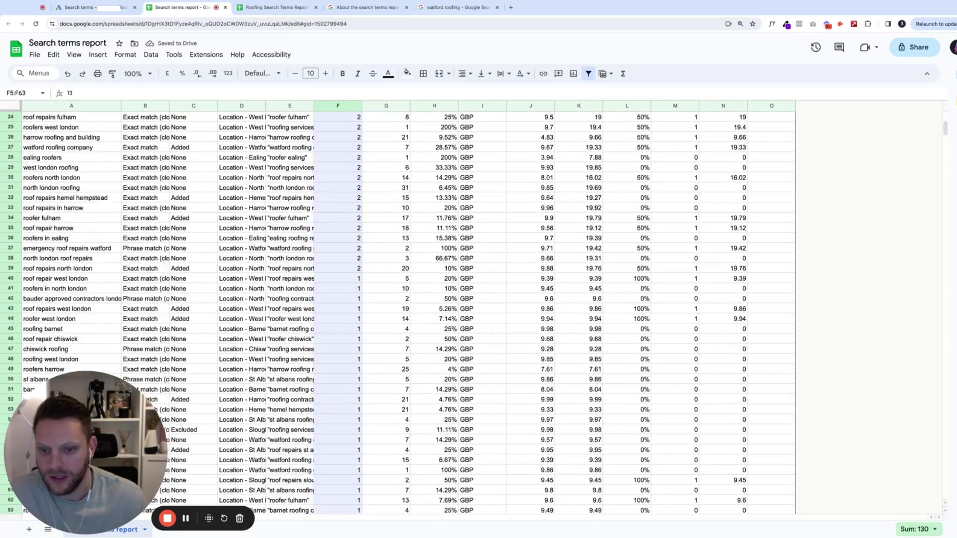
key(shift+Left)
key(shift+Down)
key(shift+Down)
key(shift+Down)
key(shift+Down)
key(shift+Down)
key(shift+Down)
key(shift+Down)
key(shift+Down)
key(shift+Down)
key(shift+Down)
key(shift+Down)
key(shift+Down)
key(shift+Down)
key(shift+Down)
key(shift+Down)
key(shift+Down)
key(shift+Down)
key(shift+Down)
key(shift+Down)
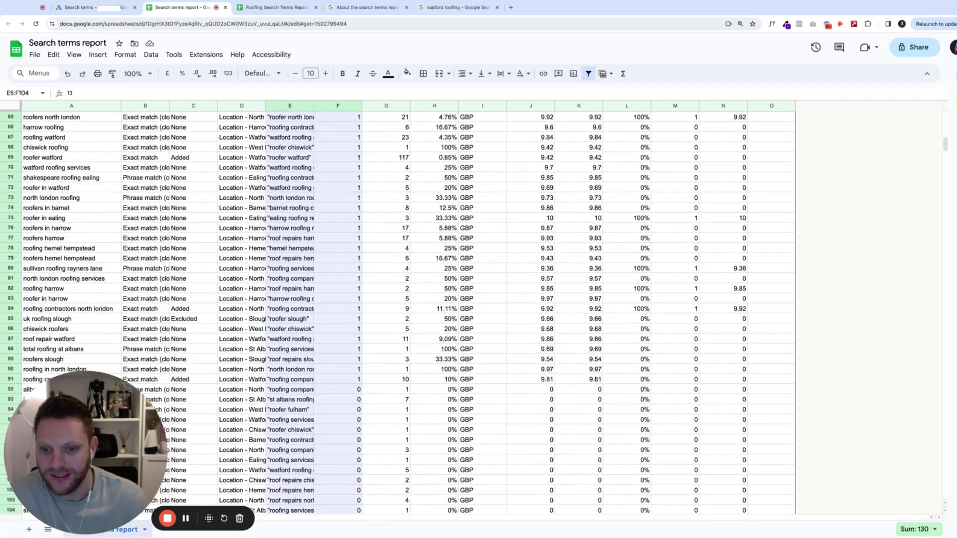
key(shift+Right)
key(shift+Up)
key(shift+Left)
key(shift+Left)
key(shift+Left)
key(shift+Left)
key(shift+Left)
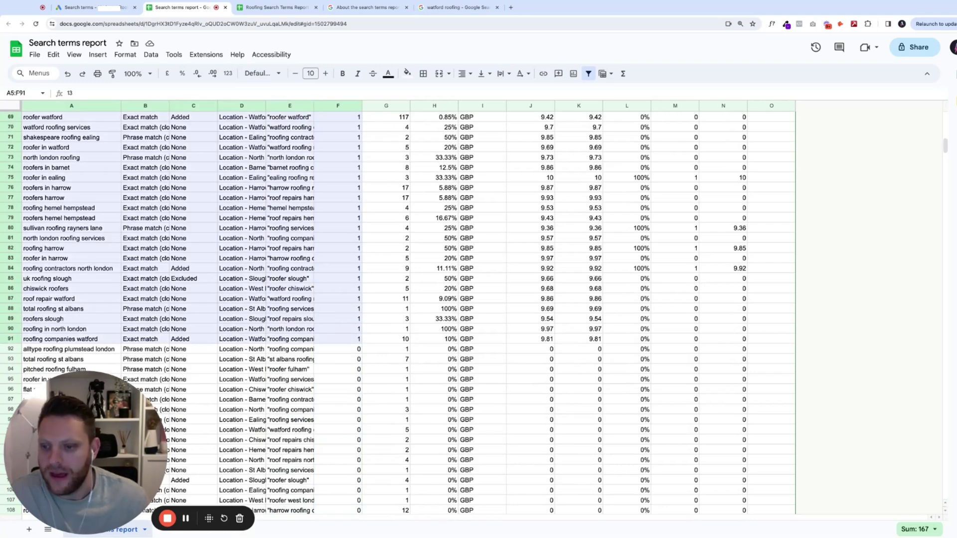
scroll(349, 349, up, 20)
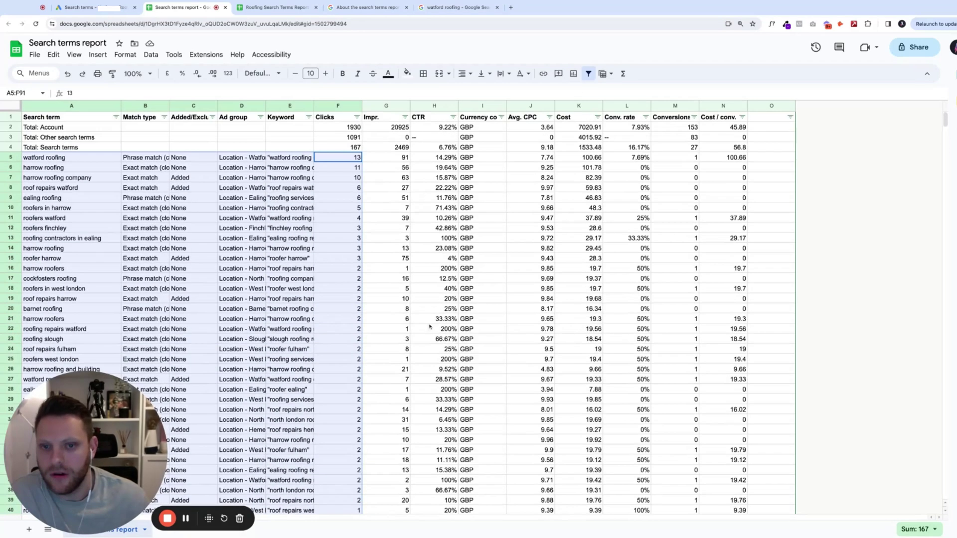
click(387, 319)
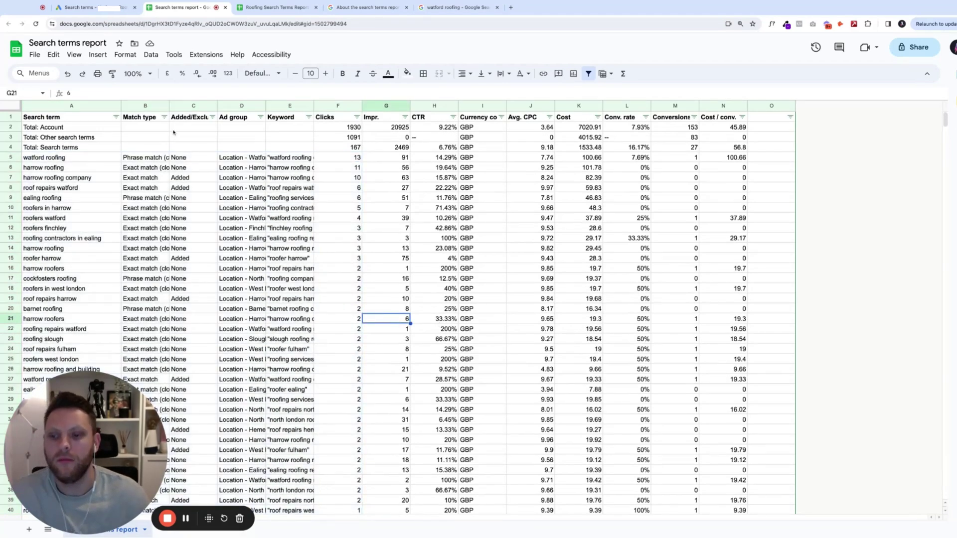
Insert a new column right of Search term headed 'Relevant'
right_click(115, 108)
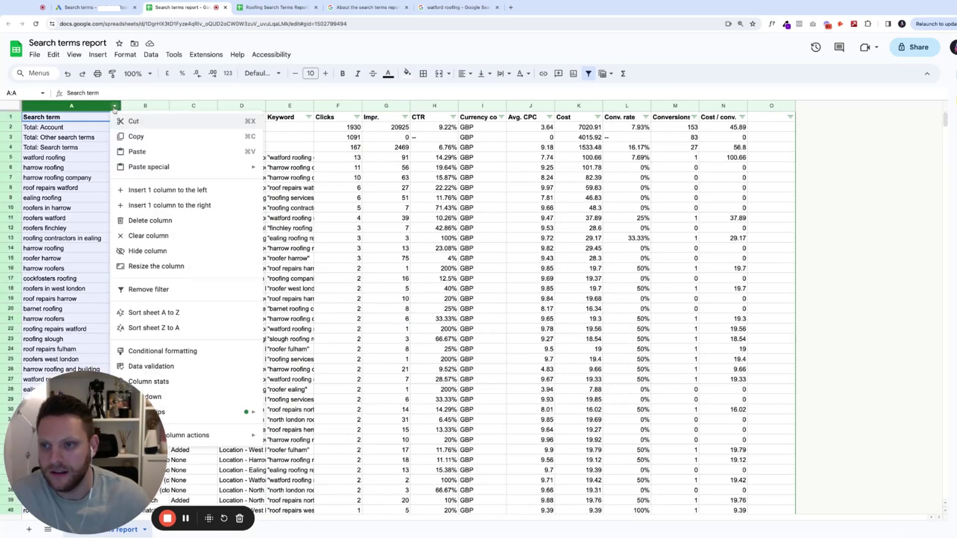
click(102, 109)
right_click(105, 111)
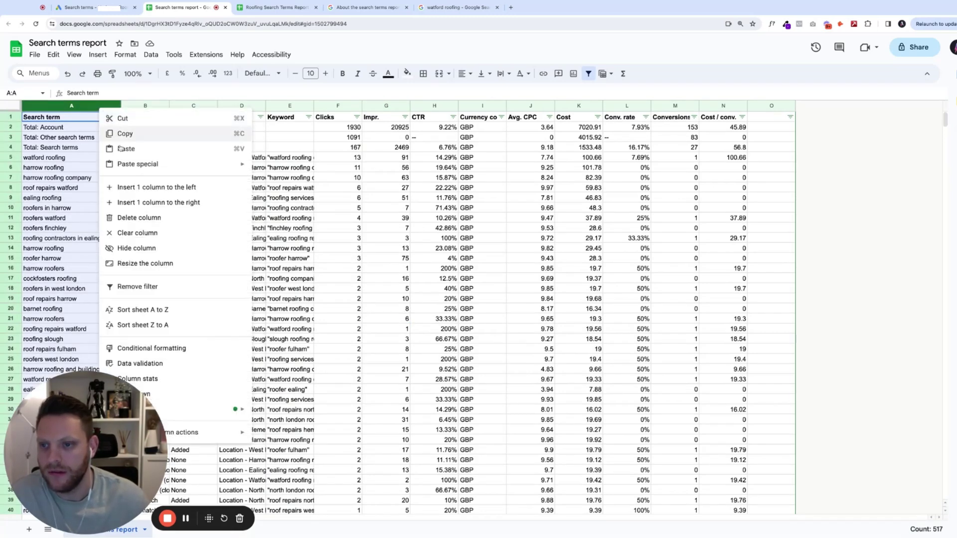
click(172, 202)
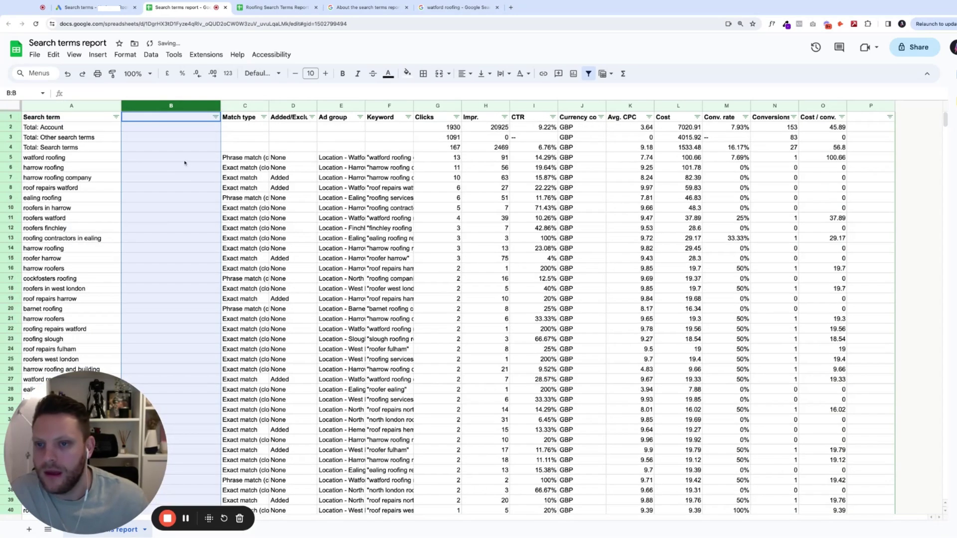
click(166, 117)
text(Relevant)
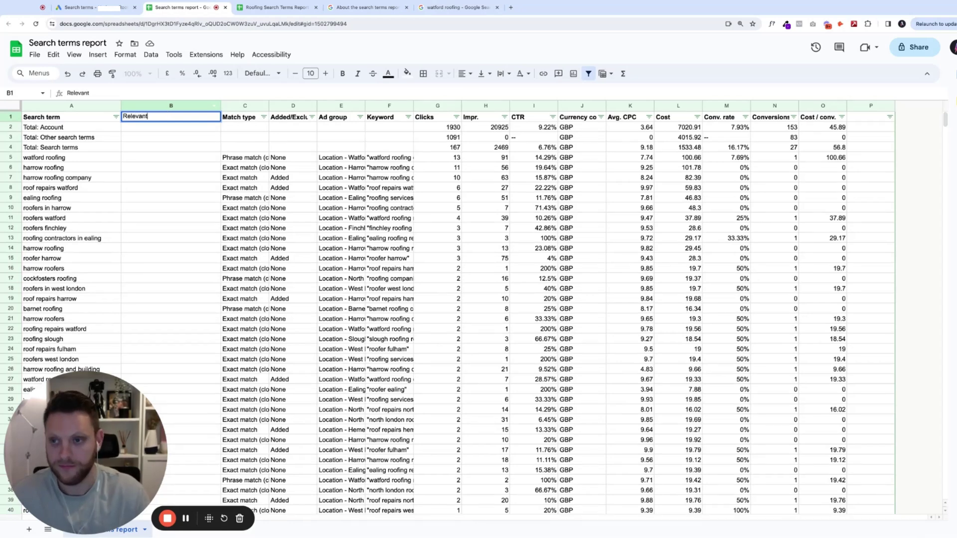
key(Return)
Tag watford roofing 'maybe', and harrow roofing and harrow roofing company 'yes'
click(149, 159)
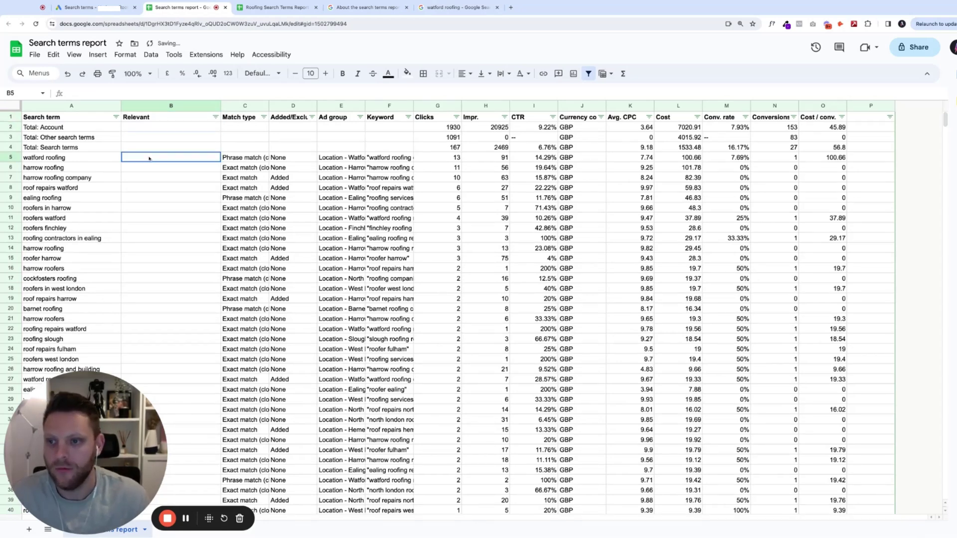
drag(149, 158, 150, 319)
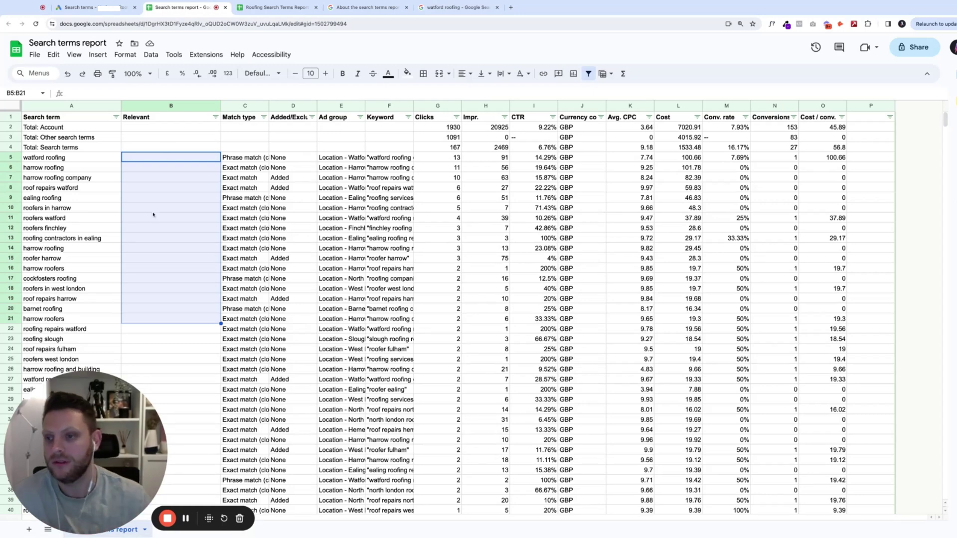
click(192, 160)
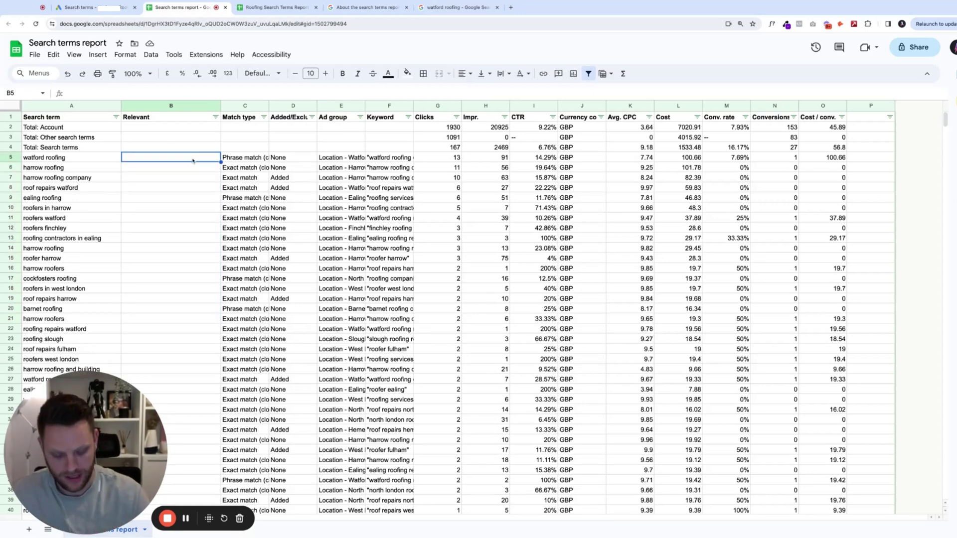
text(yes)
key(Return)
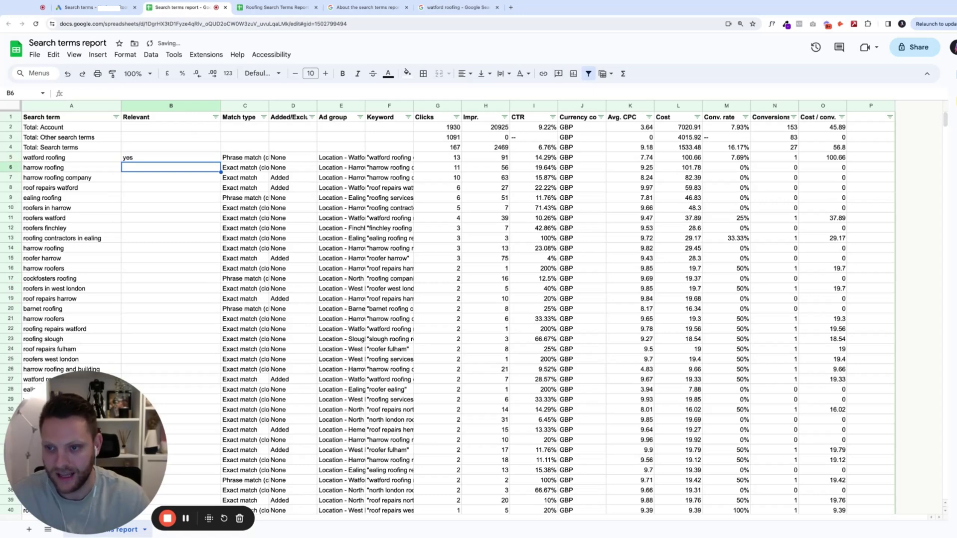
text(yes)
key(Return)
click(142, 158)
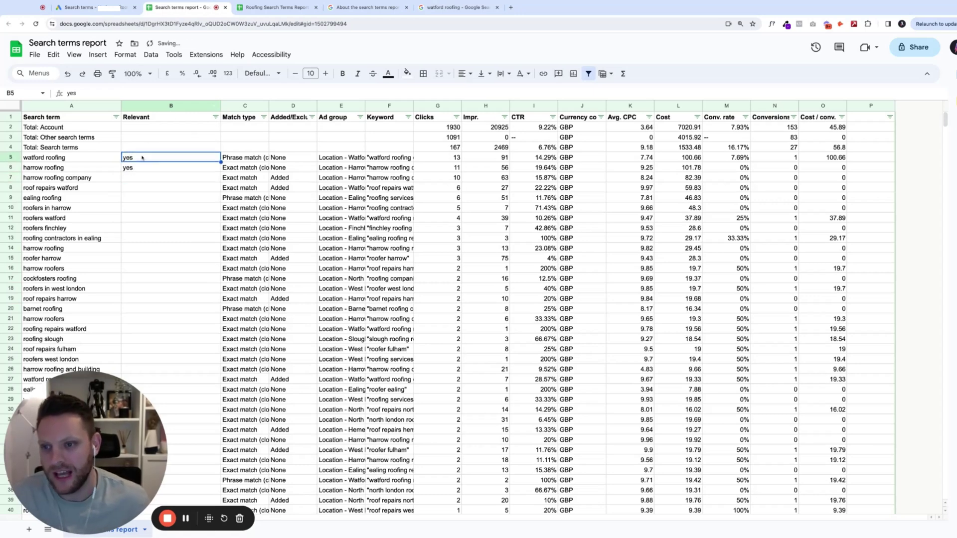
text(maybe)
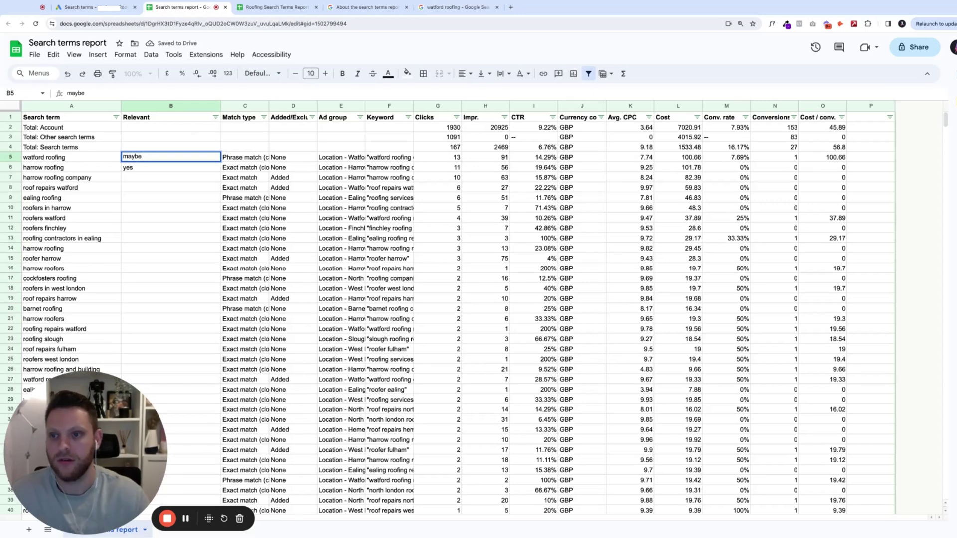
key(Return)
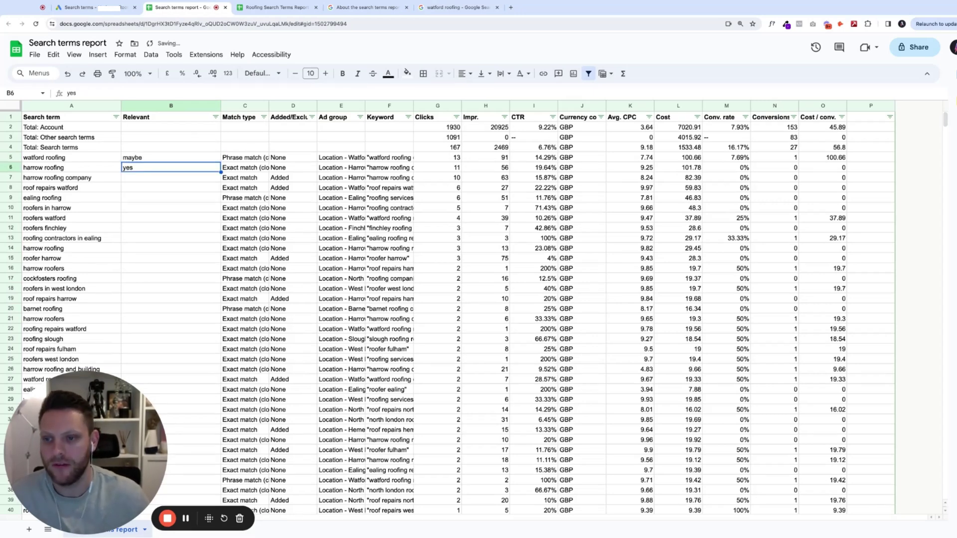
click(184, 181)
text(yes)
key(Return)
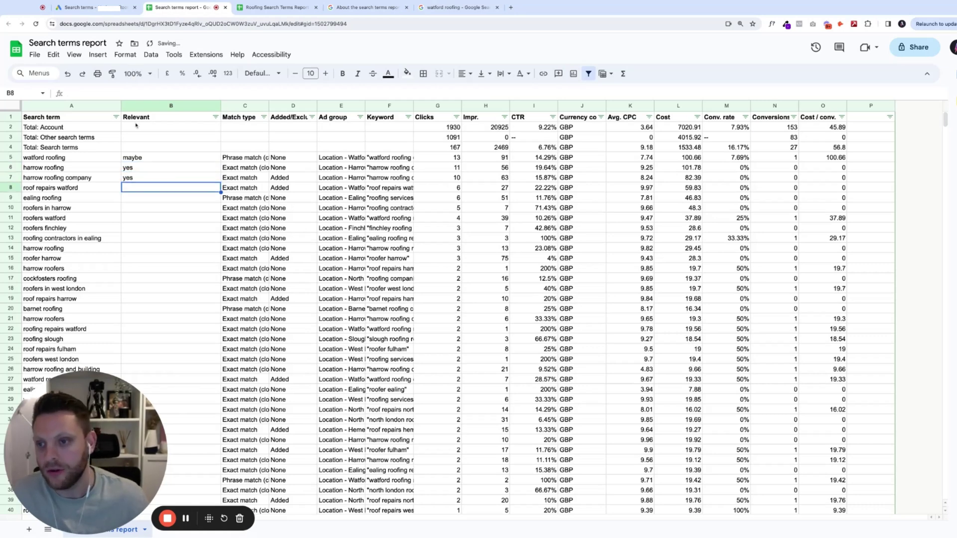
Select the Relevant tag cells from row 5 down to row 50
drag(167, 159, 169, 379)
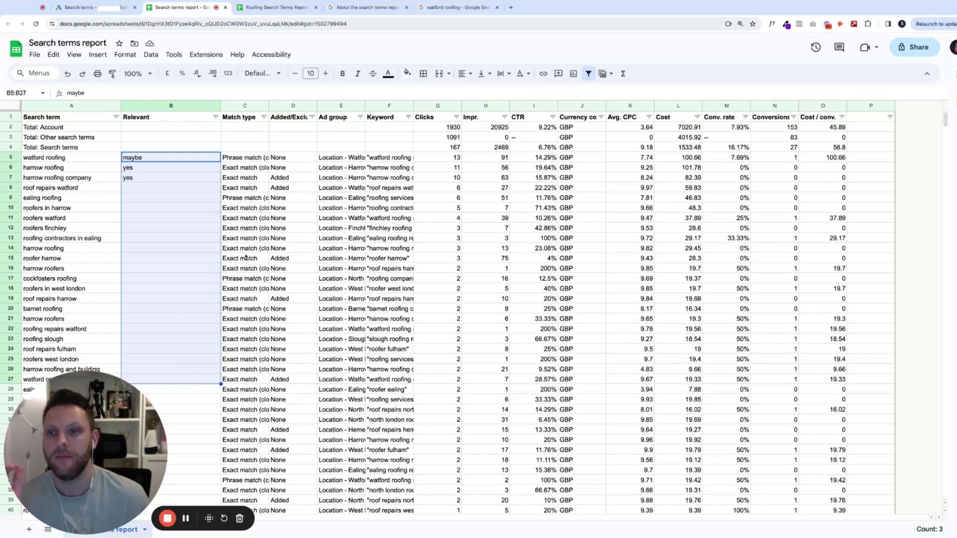
click(204, 162)
key(shift+Down)
key(shift+Down)
key(shift+Down)
key(shift+Down)
key(shift+Down)
key(shift+Down)
key(shift+Down)
key(shift+Down)
key(shift+Down)
key(shift+Down)
key(shift+Down)
key(shift+Down)
key(shift+Down)
key(shift+Down)
key(shift+Down)
key(shift+Down)
key(shift+Down)
key(shift+Down)
key(shift+Down)
key(shift+Down)
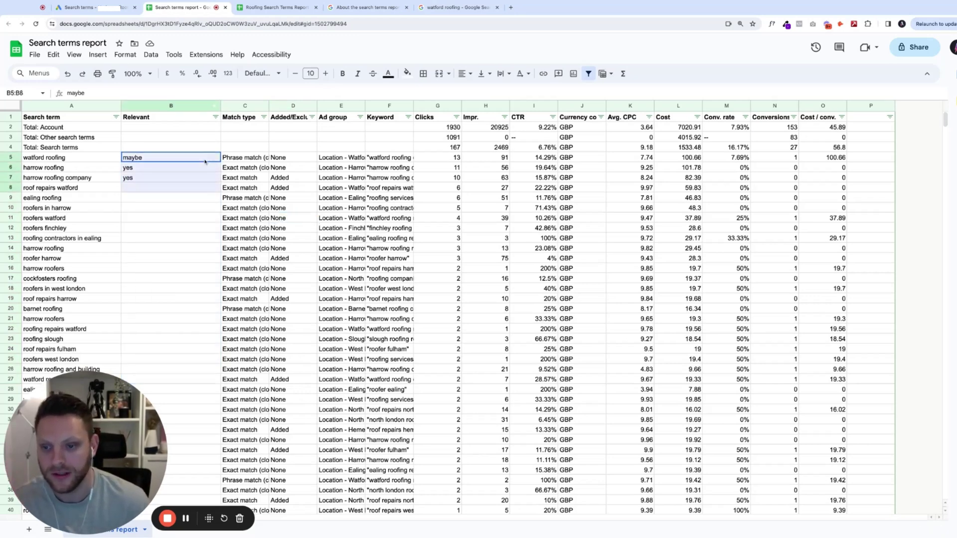
key(shift+Down)
key(shift+Down)
key(shift+Down)
key(shift+Down)
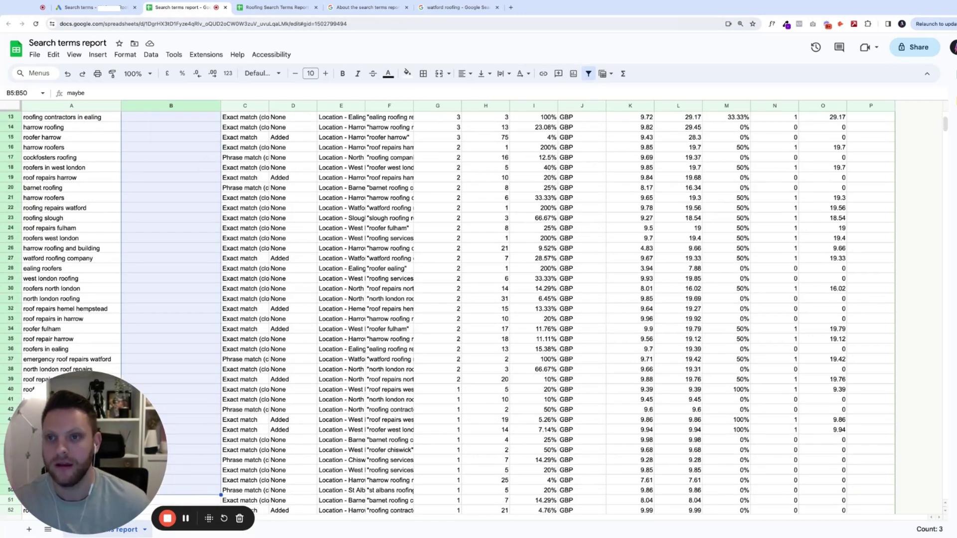
In the Roofing Search Terms Report, find the No and Maybe terms and select column B's tags
click(276, 10)
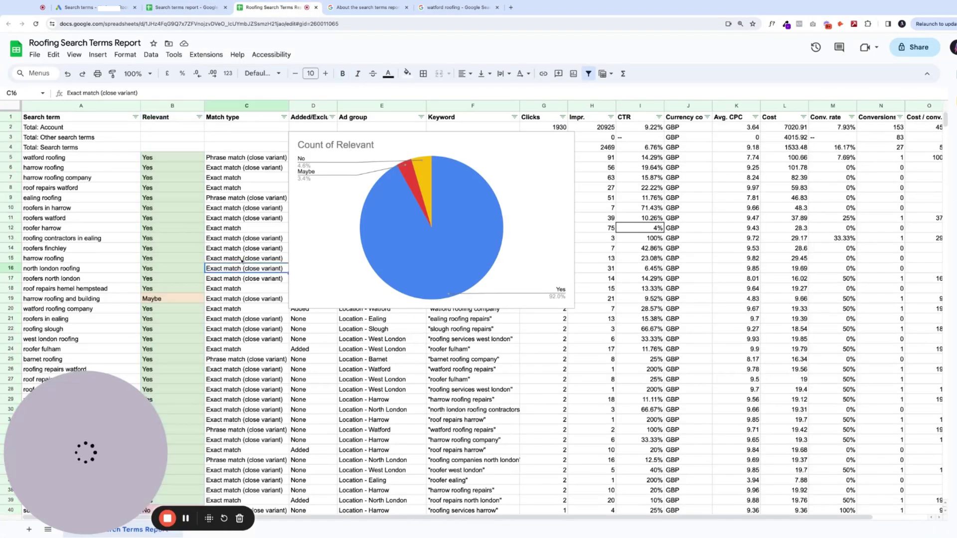
scroll(175, 174, down, 4)
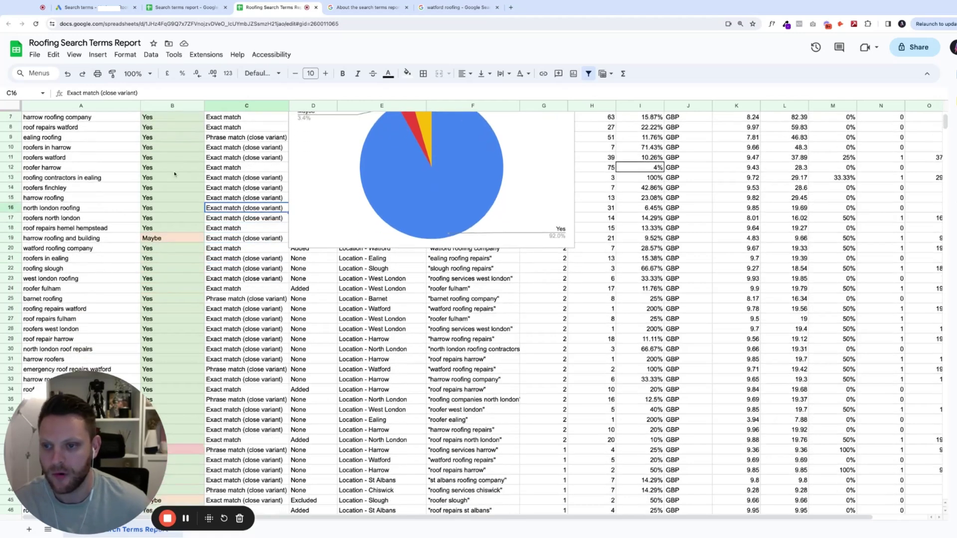
scroll(172, 171, up, 2)
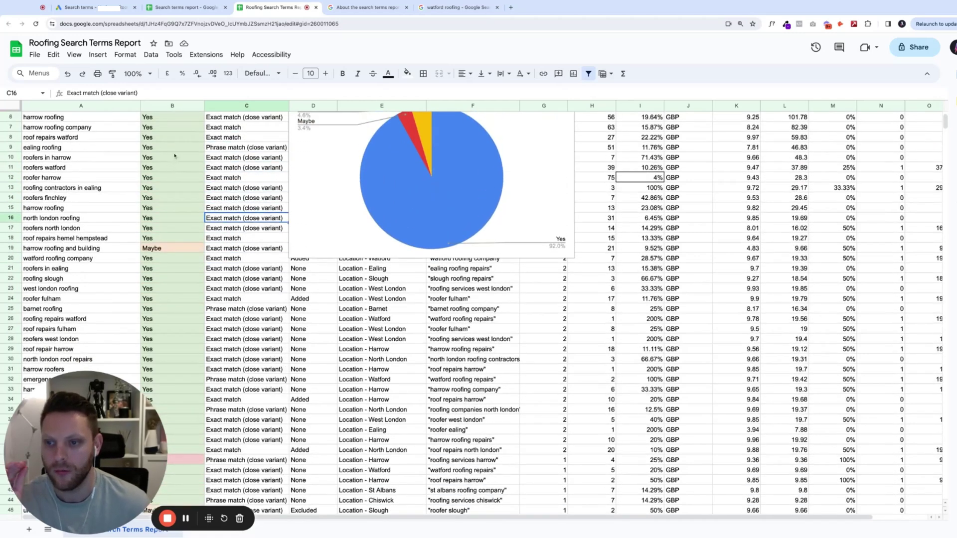
scroll(159, 264, down, 3)
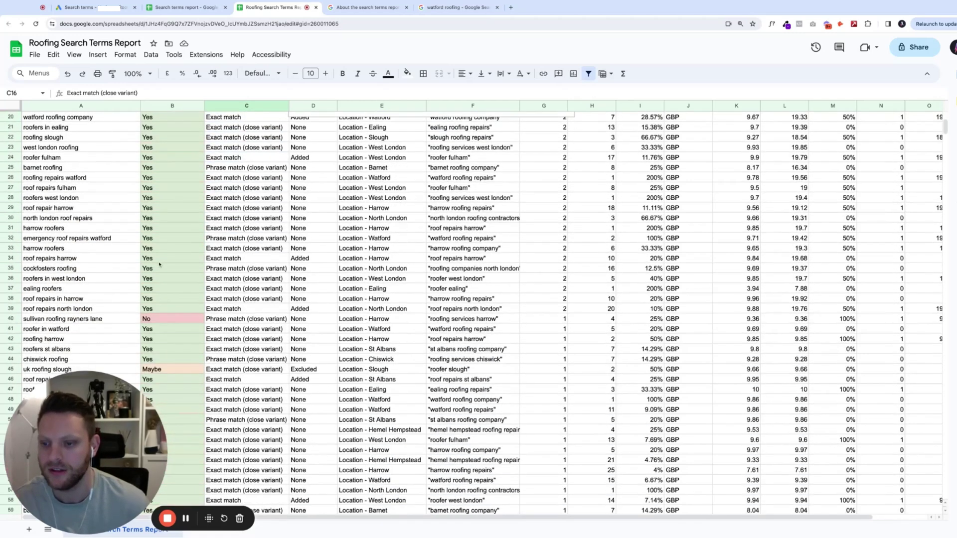
click(42, 322)
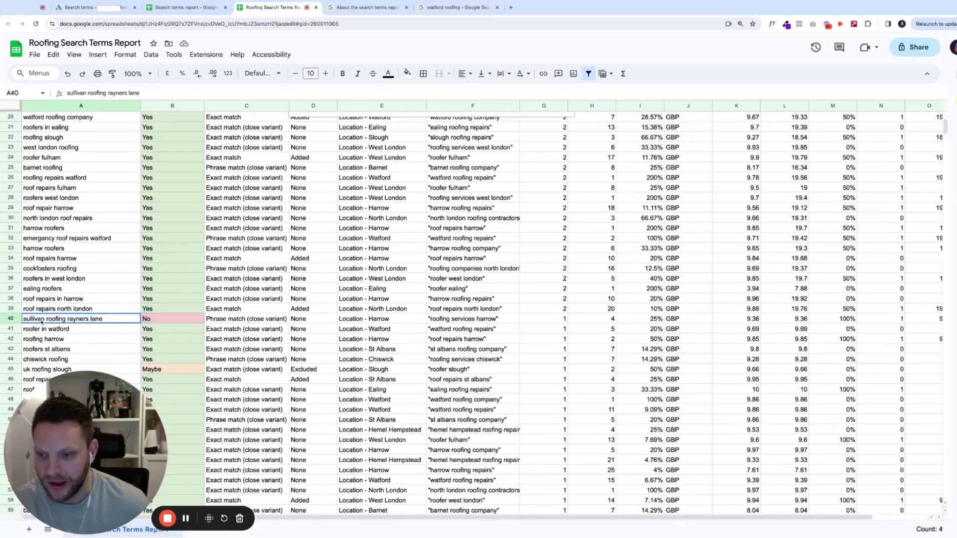
scroll(170, 324, down, 1)
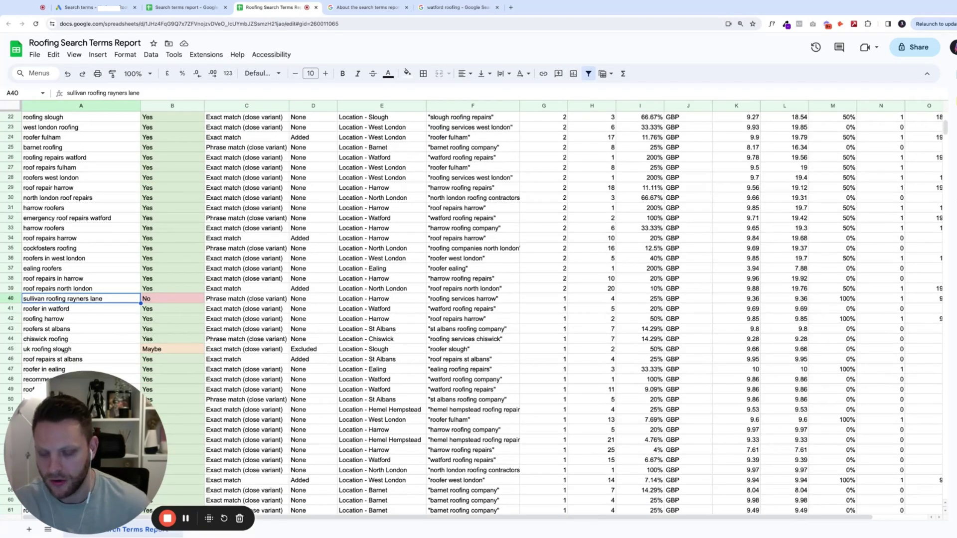
click(33, 352)
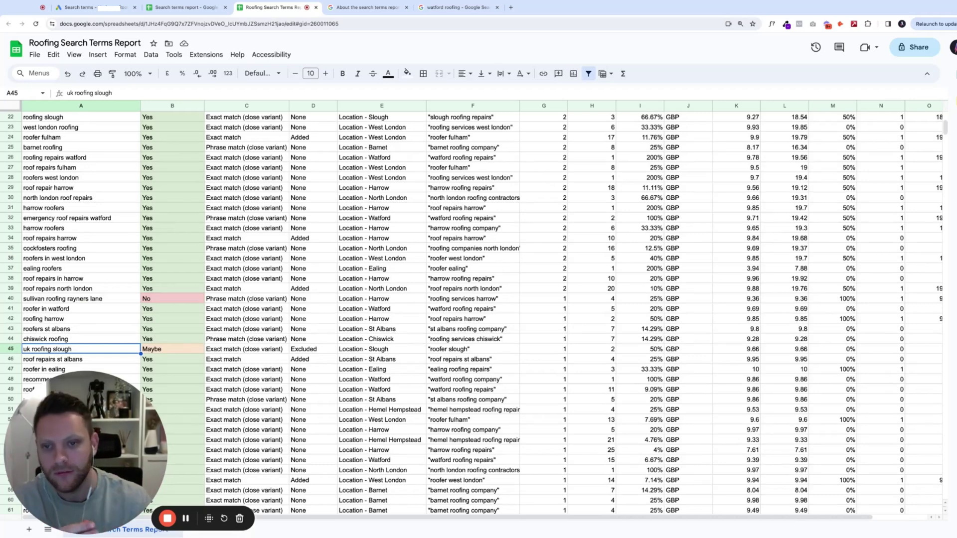
scroll(205, 263, up, 7)
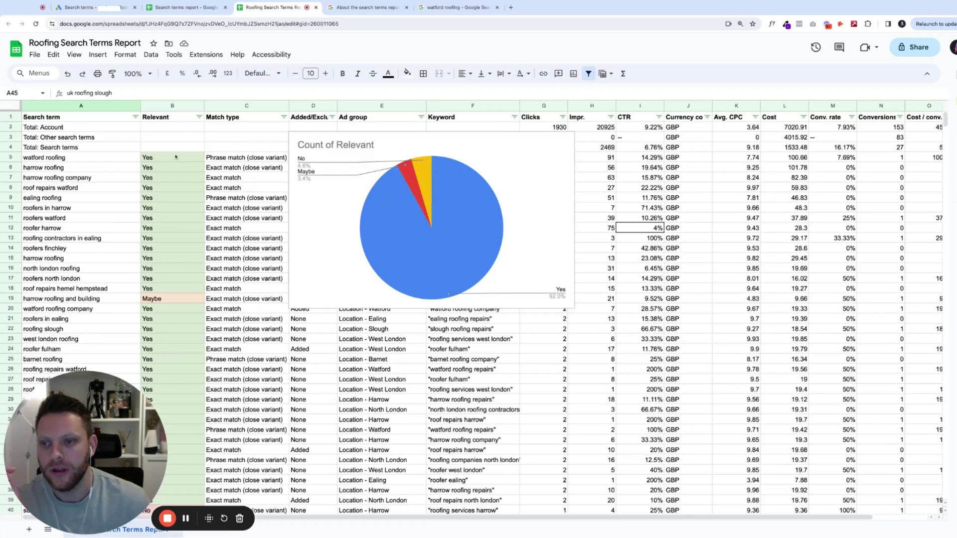
drag(172, 147, 172, 509)
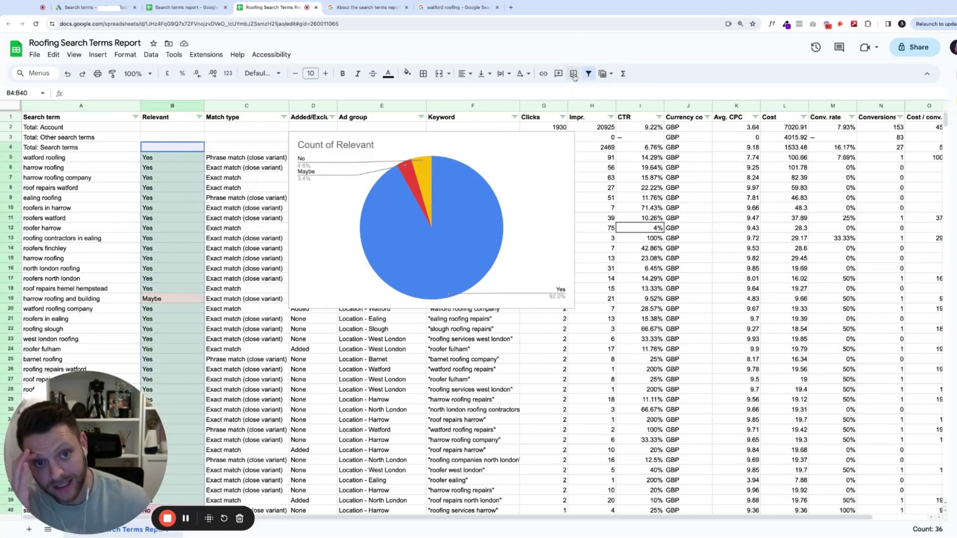
click(574, 74)
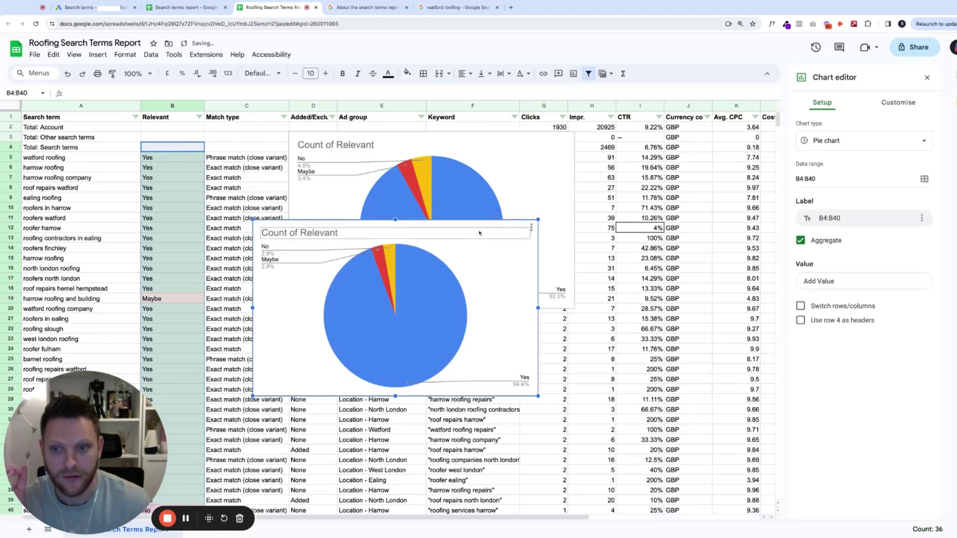
key(Delete)
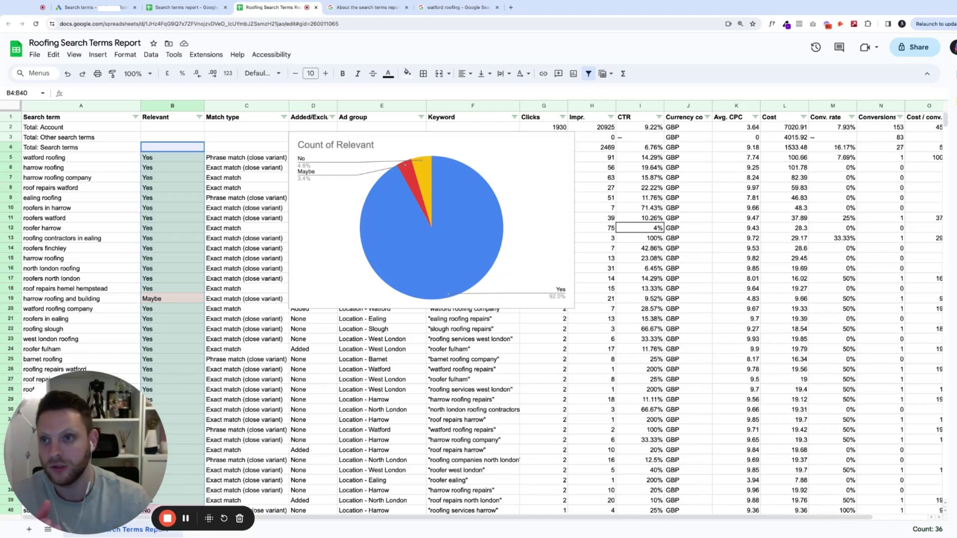
Return to the Google Ads campaign search terms report ranked by cost per conversion
click(77, 7)
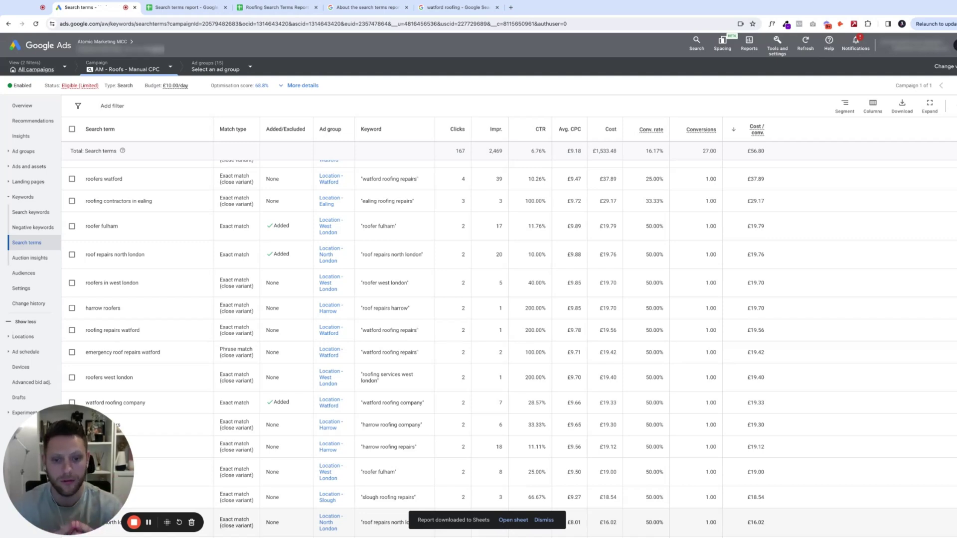
scroll(335, 267, up, 3)
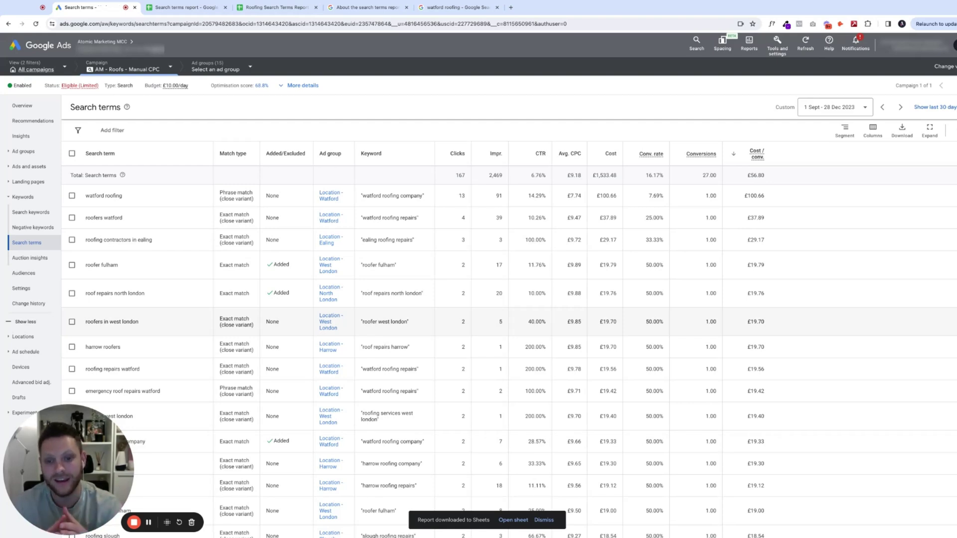
scroll(200, 249, down, 5)
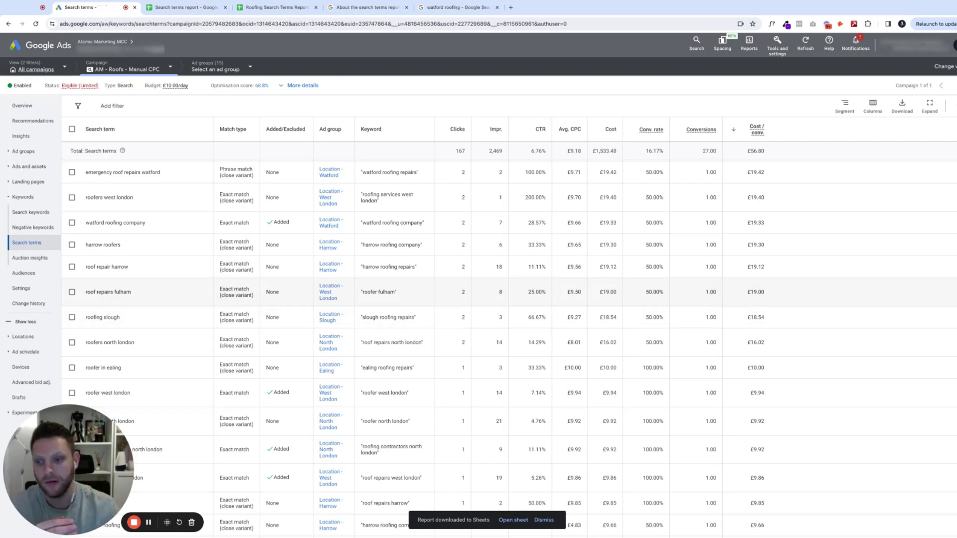
click(71, 292)
click(72, 318)
click(72, 343)
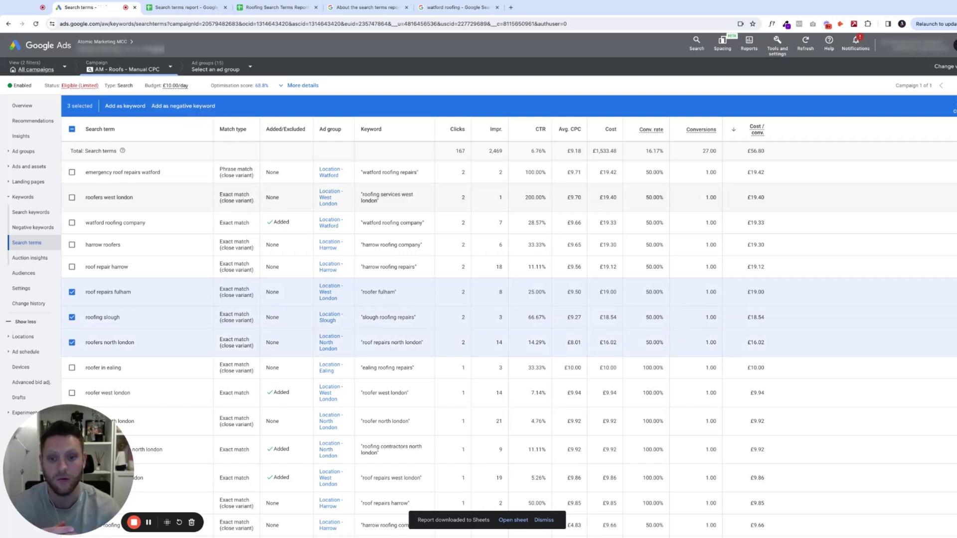
click(72, 292)
click(71, 317)
click(72, 343)
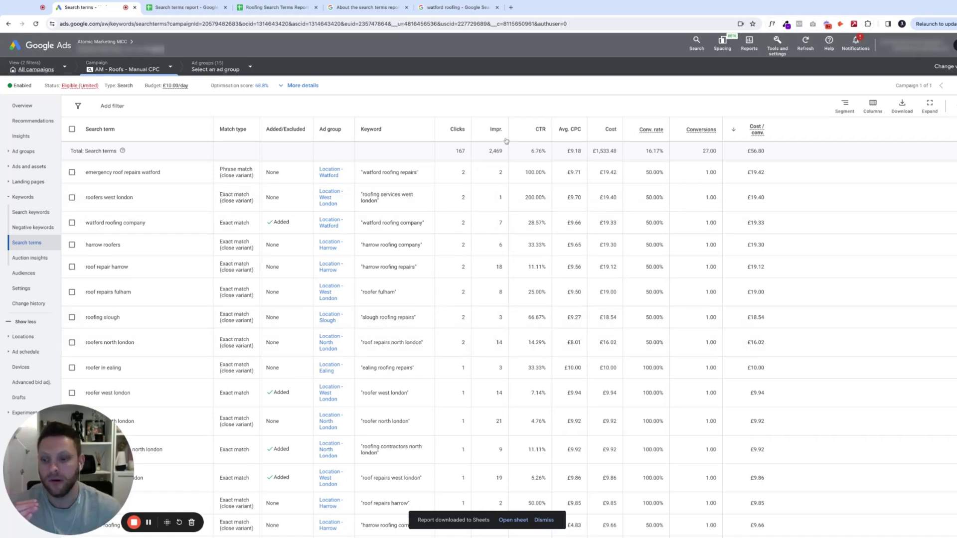
click(772, 49)
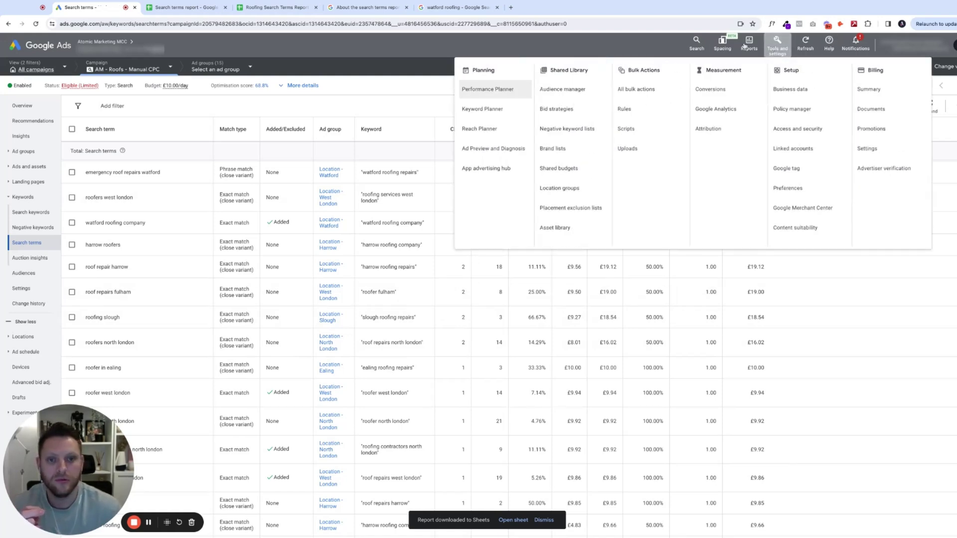
click(579, 130)
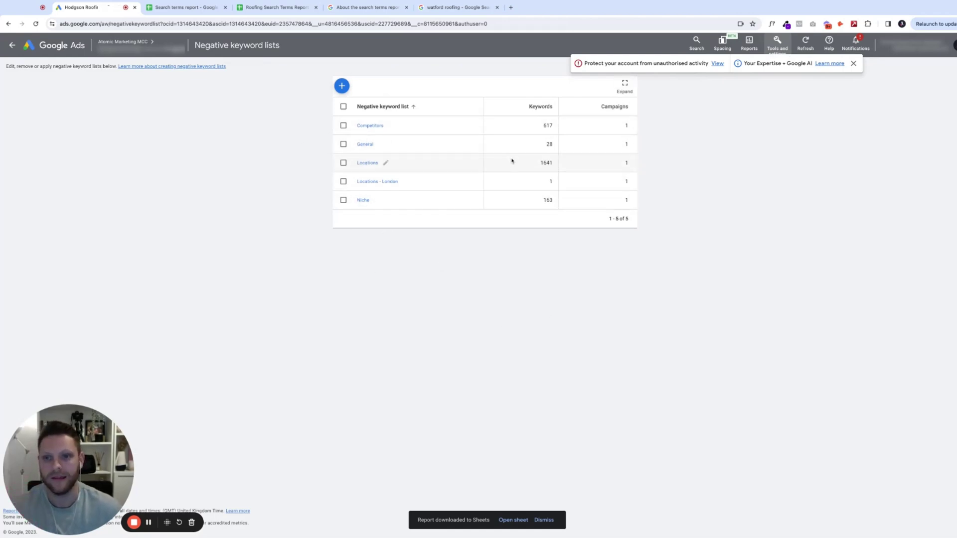
click(12, 46)
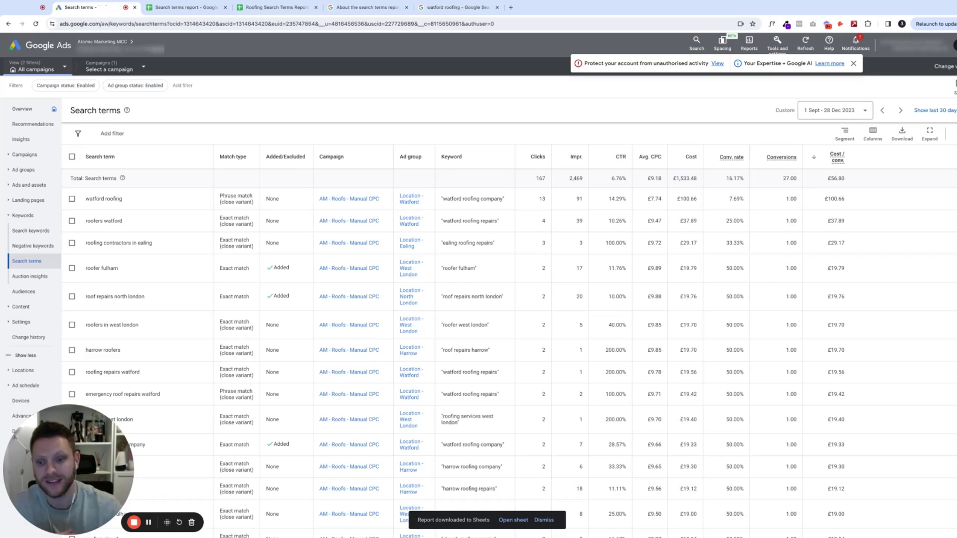
scroll(670, 255, down, 15)
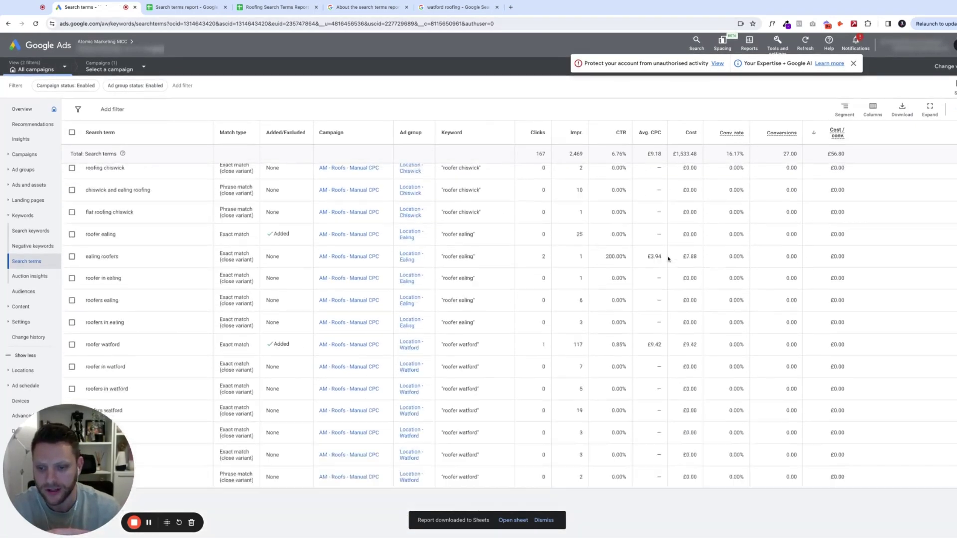
scroll(668, 258, down, 10)
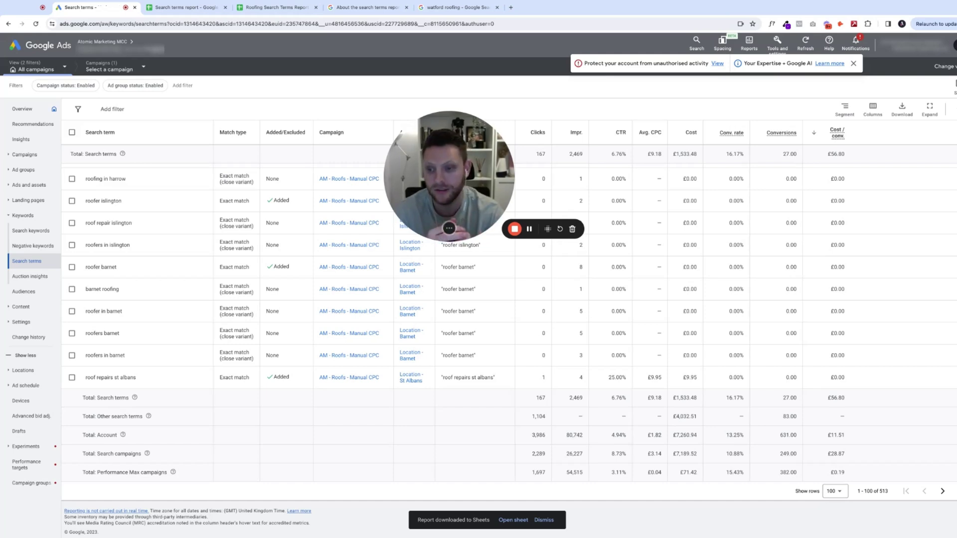
scroll(189, 280, up, 10)
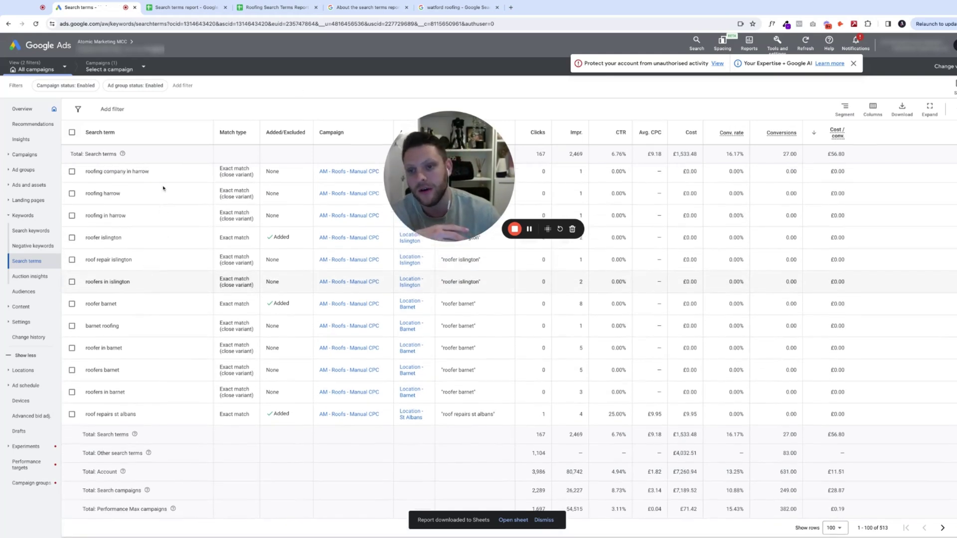
scroll(195, 308, up, 5)
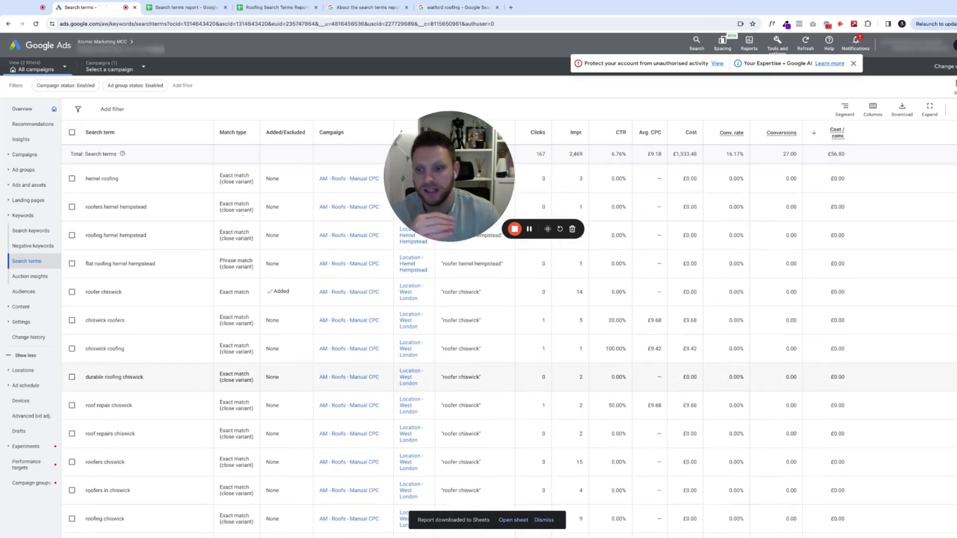
scroll(211, 265, up, 2)
scroll(210, 261, down, 5)
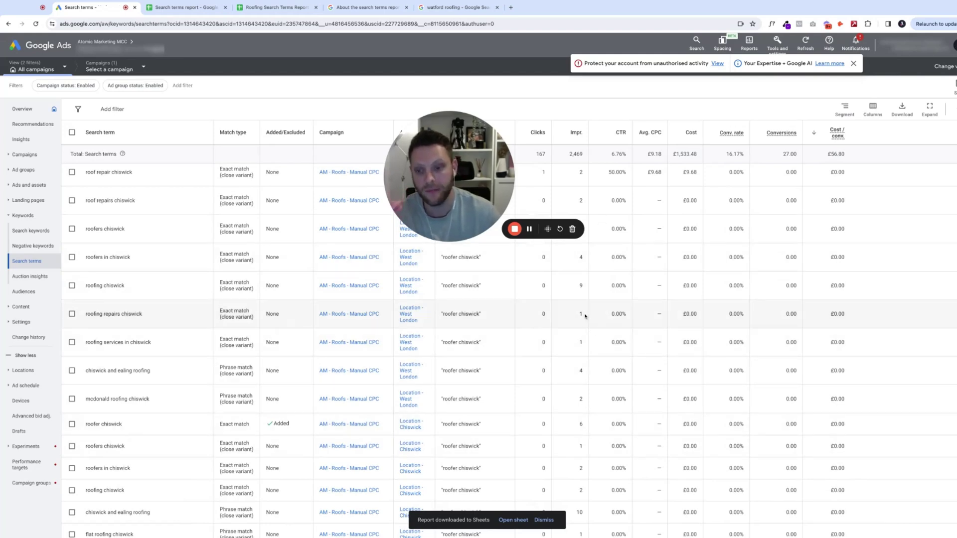
scroll(583, 314, down, 1)
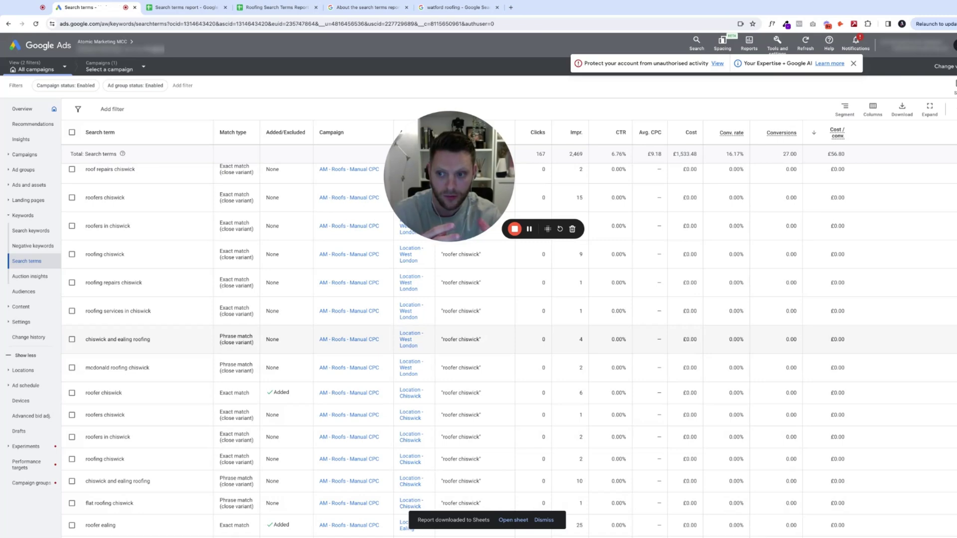
scroll(467, 181, up, 15)
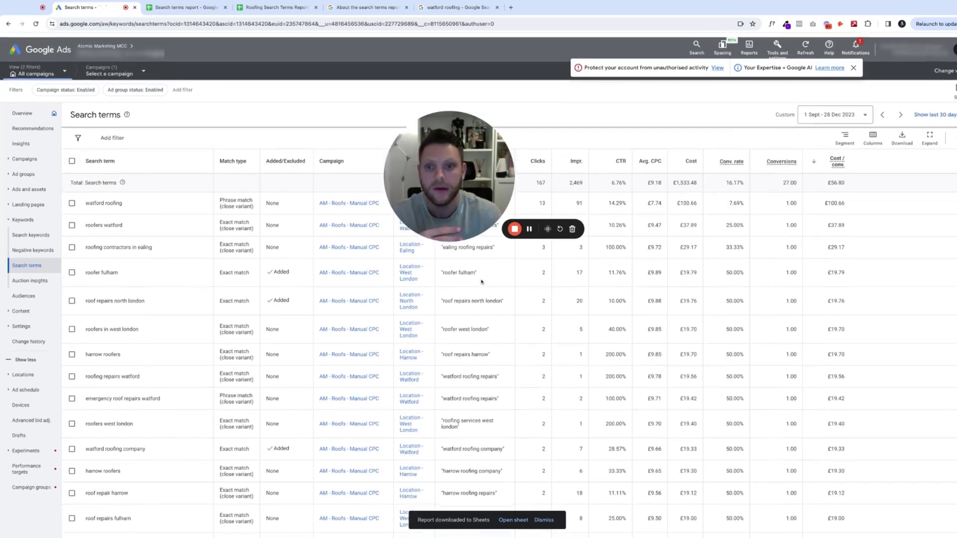
Return to the top of the Search terms report and open the Add filter field list
drag(467, 181, 480, 373)
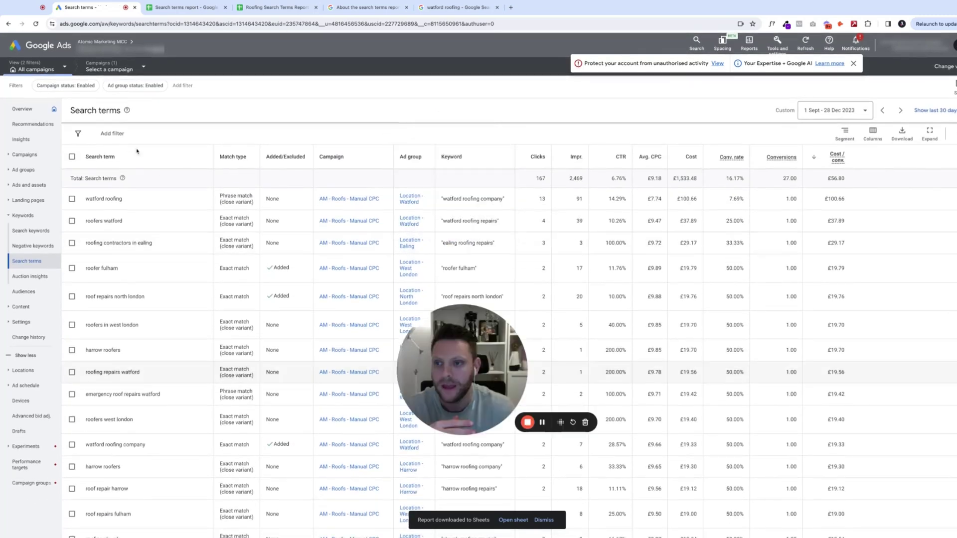
click(112, 134)
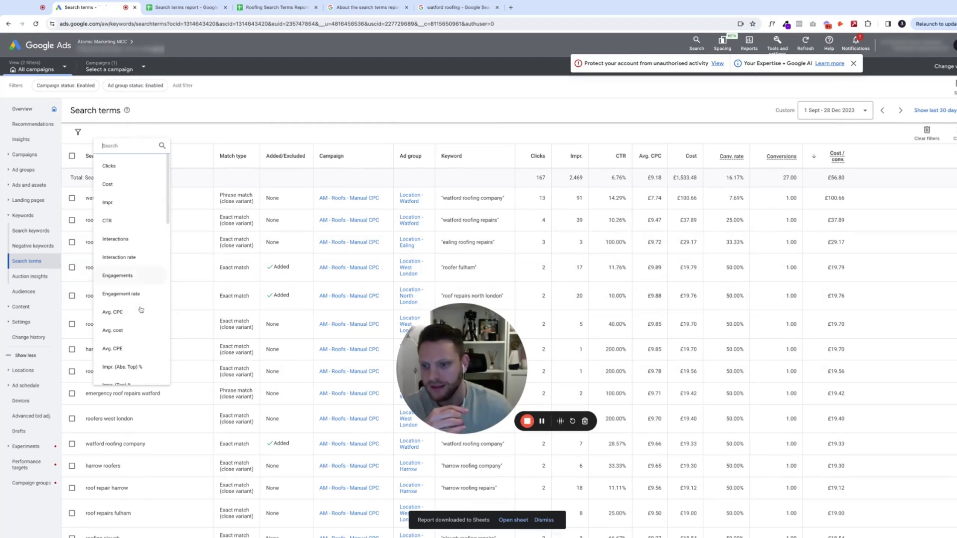